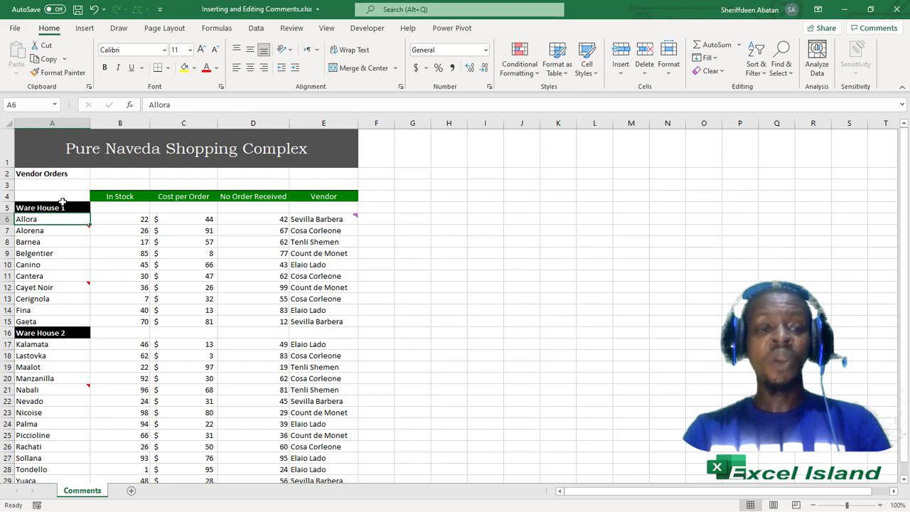
Step: Select the Ware House 1 heading, then the Alorena and Allora cells
left_click(57, 208)
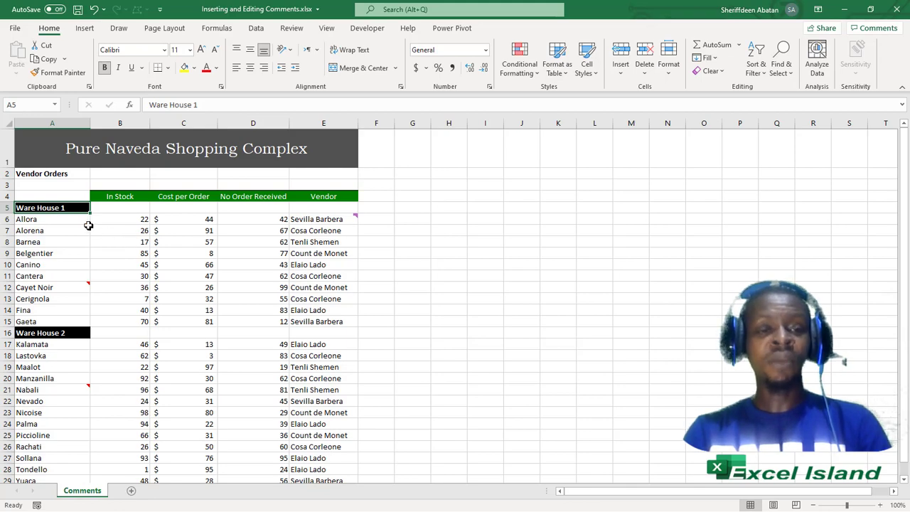
left_click(84, 229)
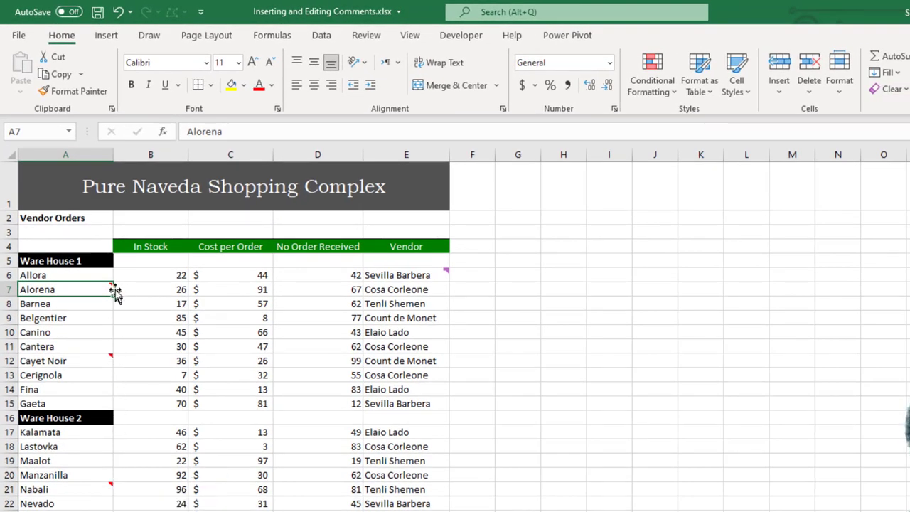
mouse_move(112, 285)
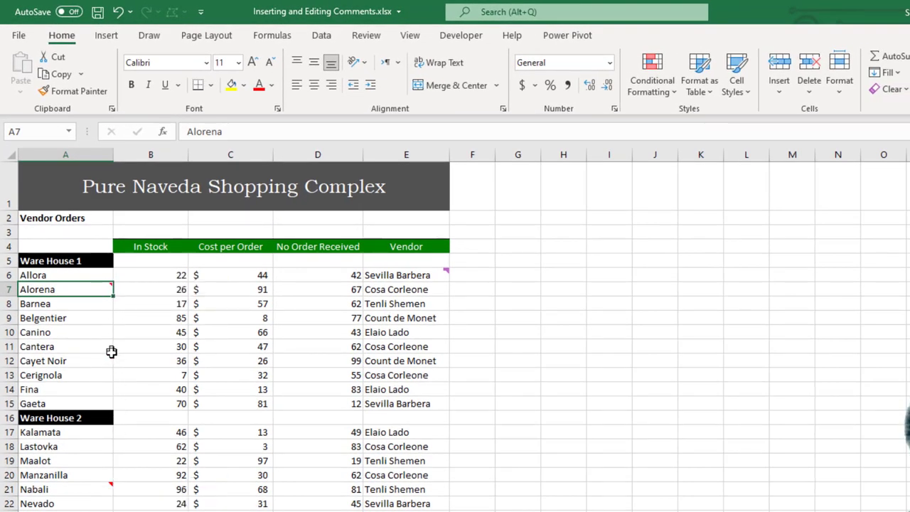
mouse_move(111, 485)
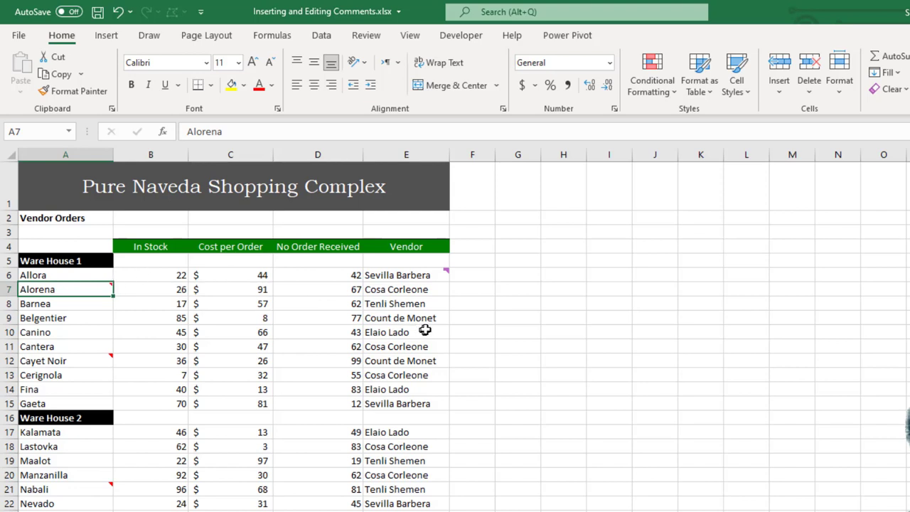
mouse_move(447, 271)
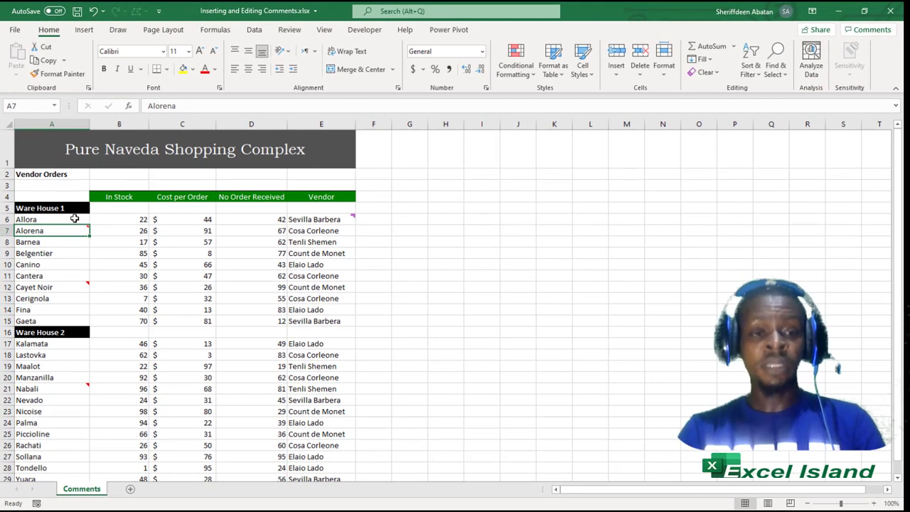
left_click(75, 219)
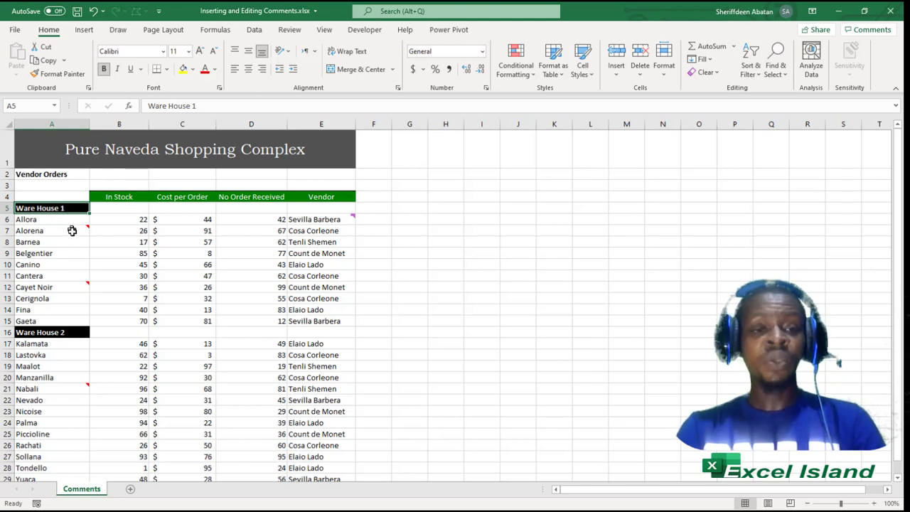
mouse_move(84, 228)
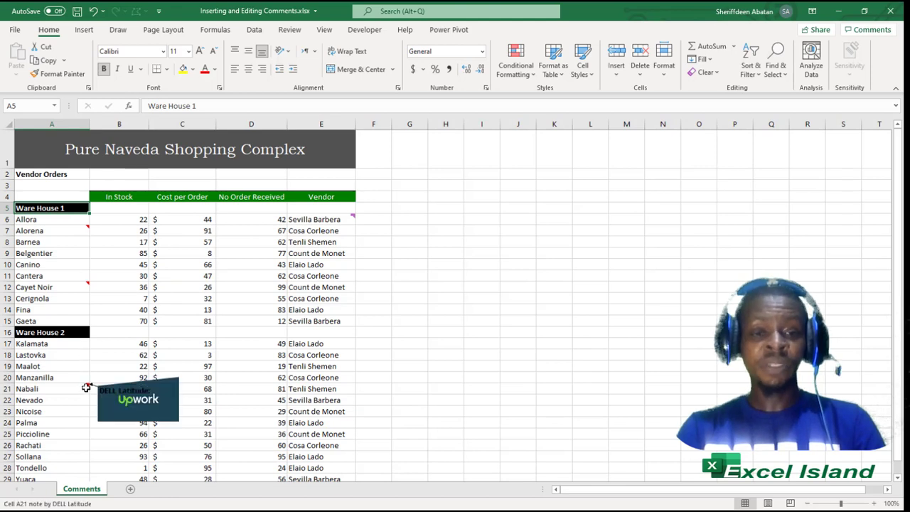
mouse_move(344, 219)
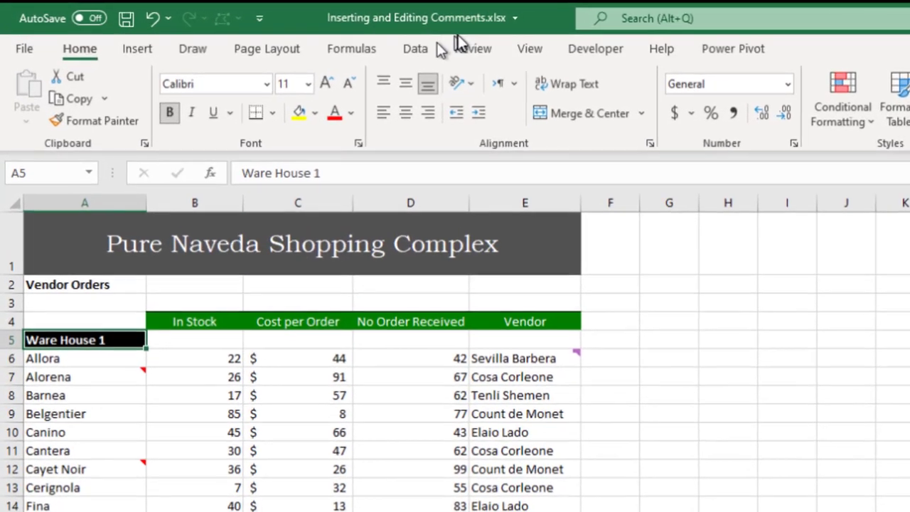
Step: Add a note on Barnea (A8) reading "Hello, this is a new product."
left_click(476, 48)
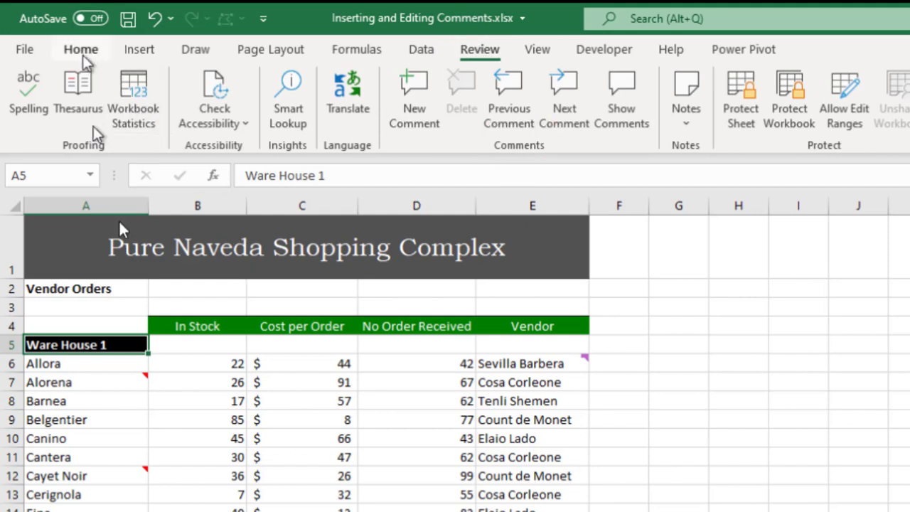
left_click(126, 402)
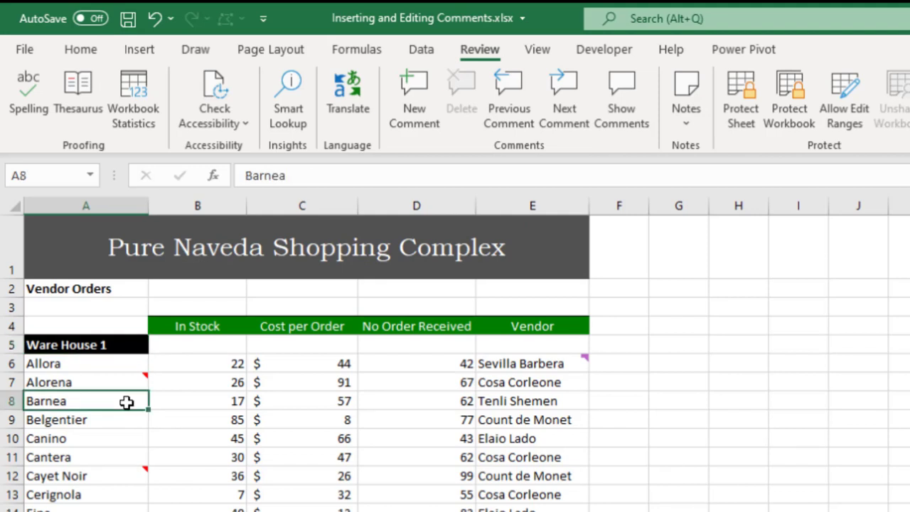
key("shift+F2")
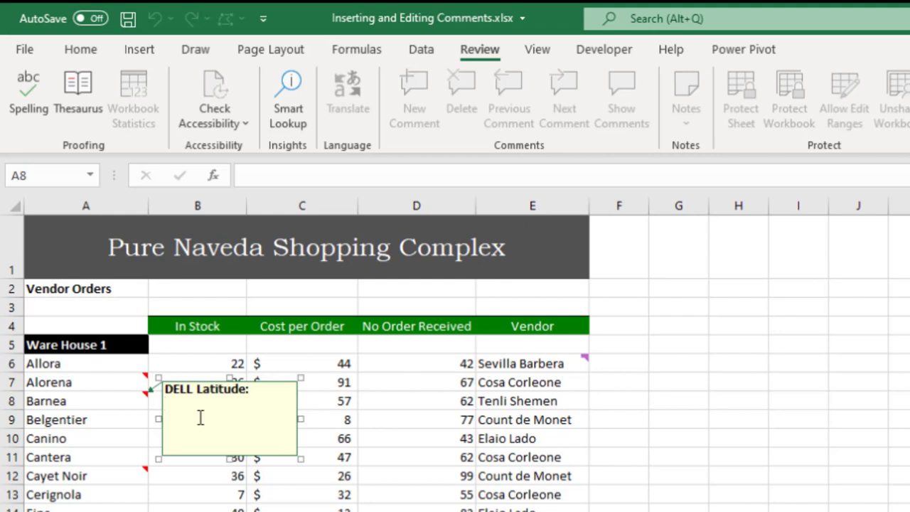
type("Hello, this is a new produ")
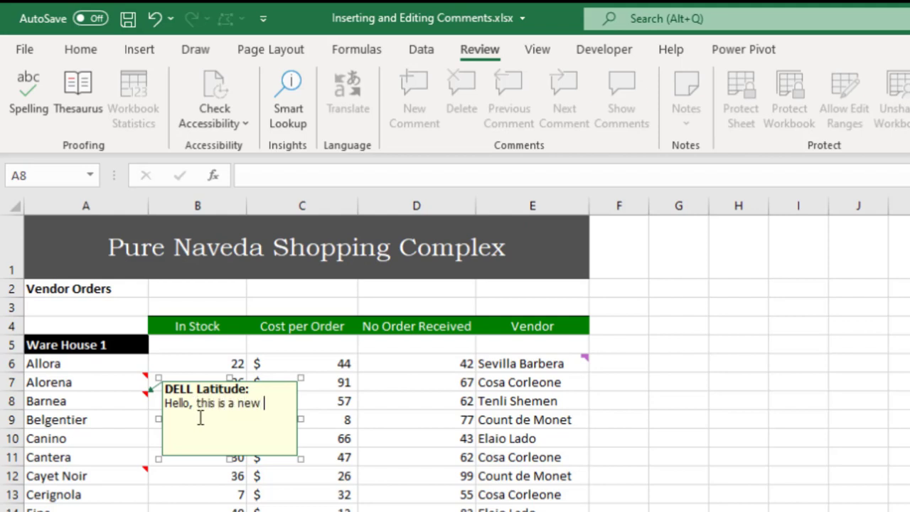
type("ct.")
left_click(353, 432)
Step: Reselect Barnea and reopen its note for editing with Shift+F2
mouse_move(144, 395)
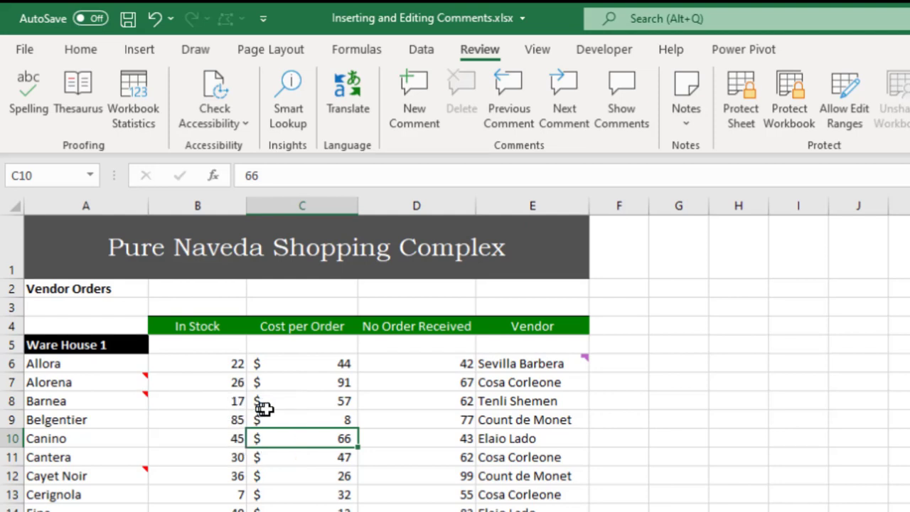
left_click(133, 401)
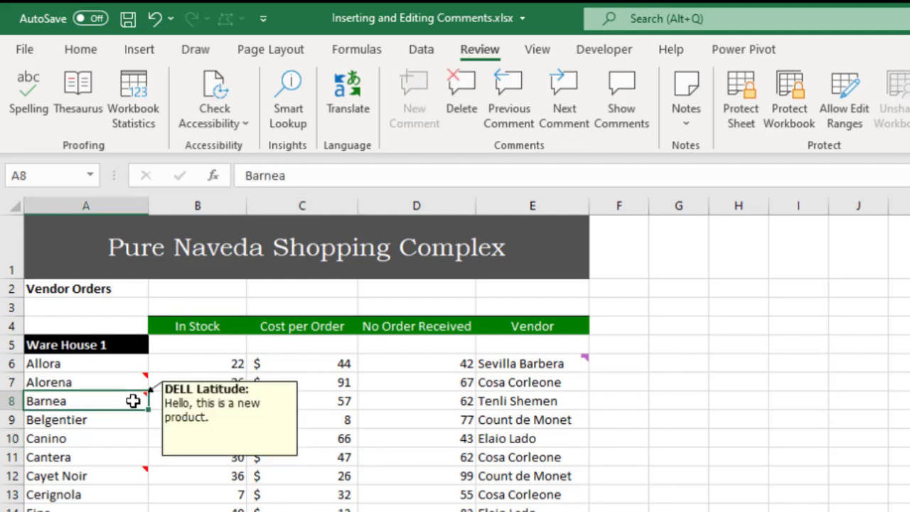
key("shift+F2")
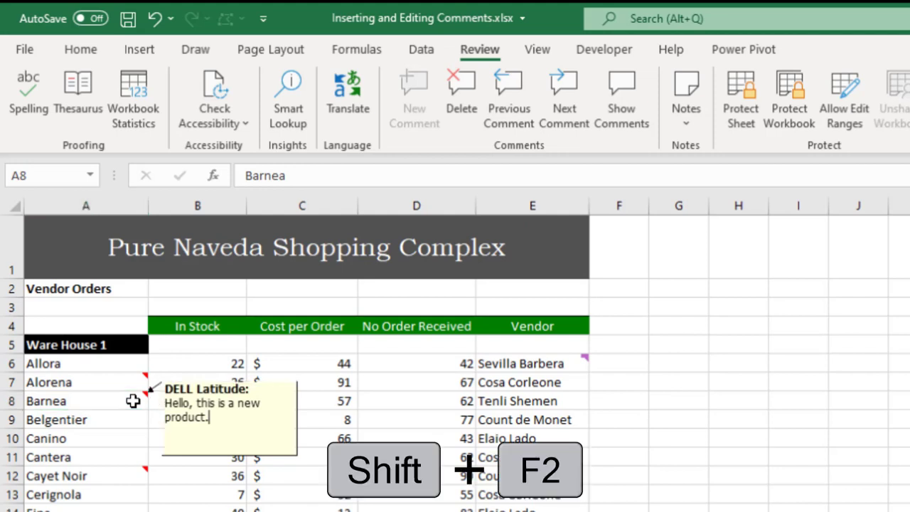
Step: Give the Barnea note a dark green fill in Format Comment
right_click(297, 436)
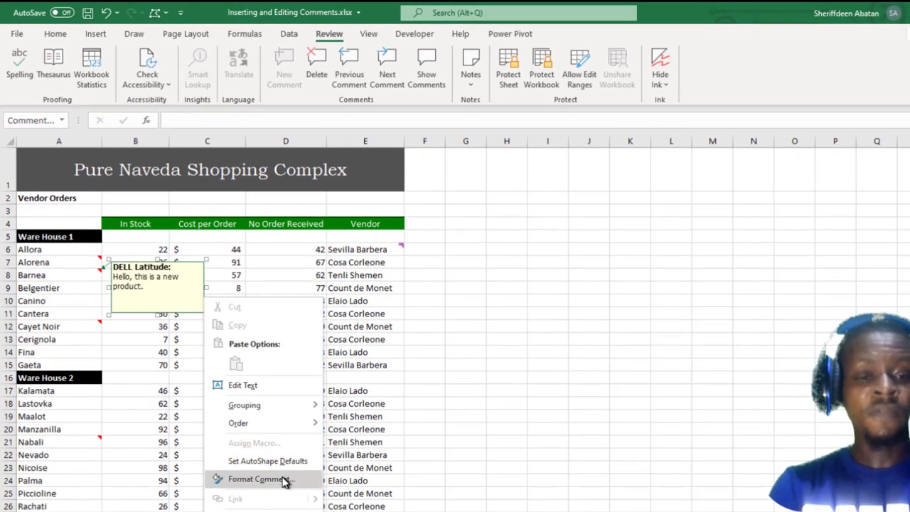
left_click(285, 480)
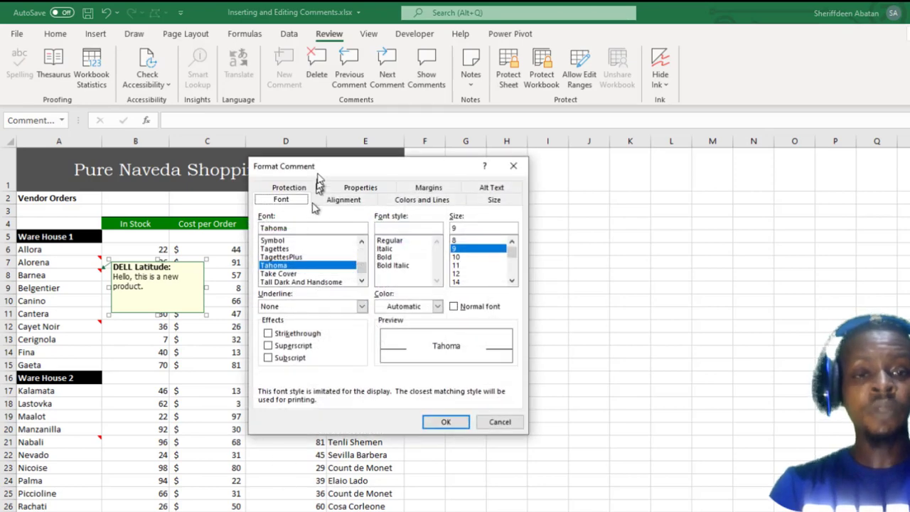
left_click_drag(318, 178, 327, 160)
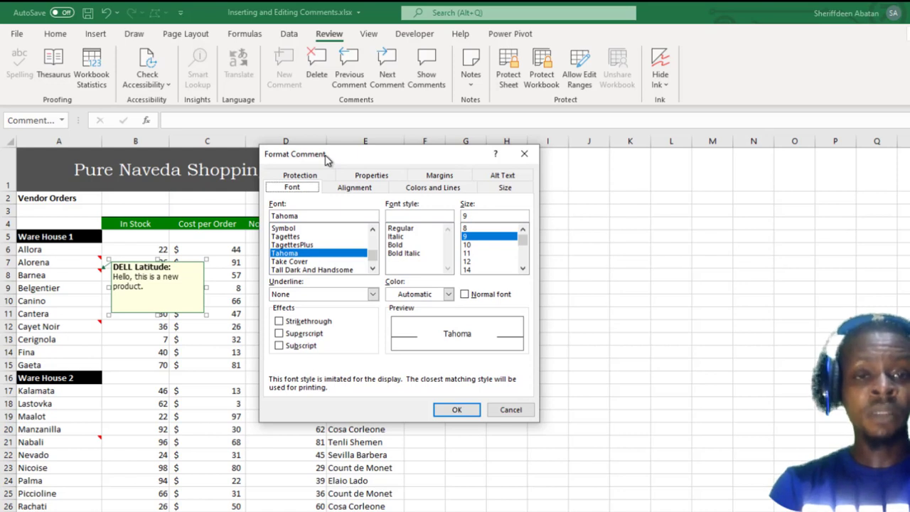
left_click_drag(326, 157, 304, 156)
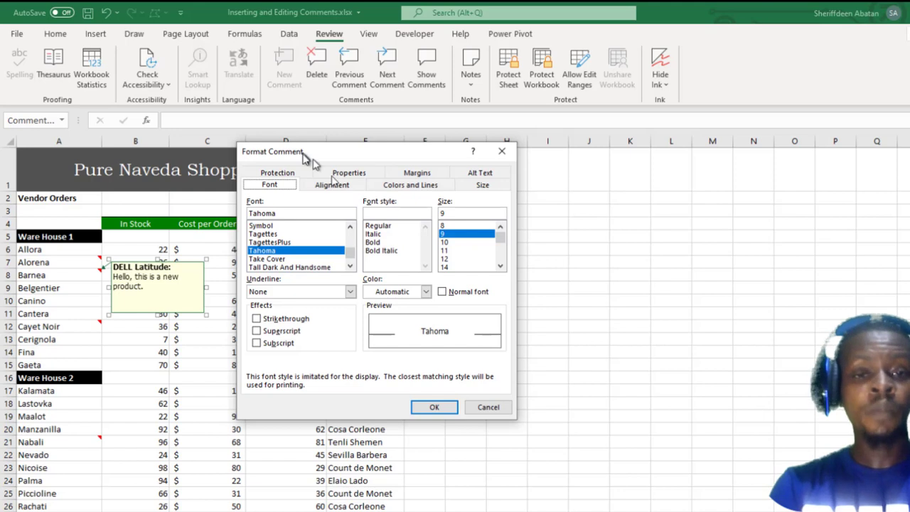
left_click(410, 184)
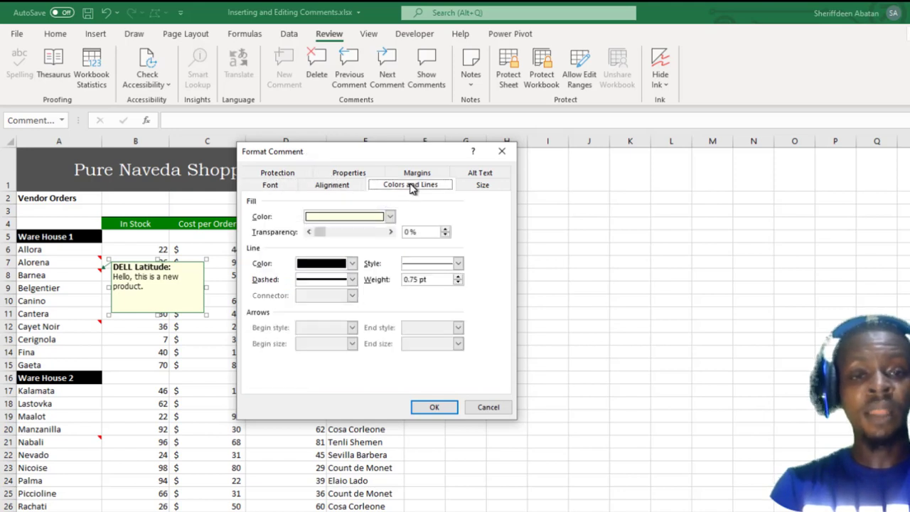
left_click(390, 217)
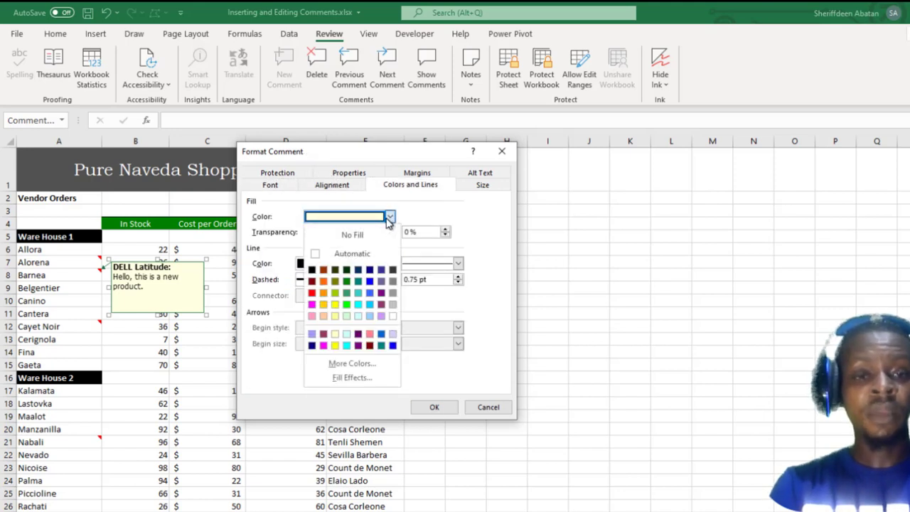
left_click(346, 270)
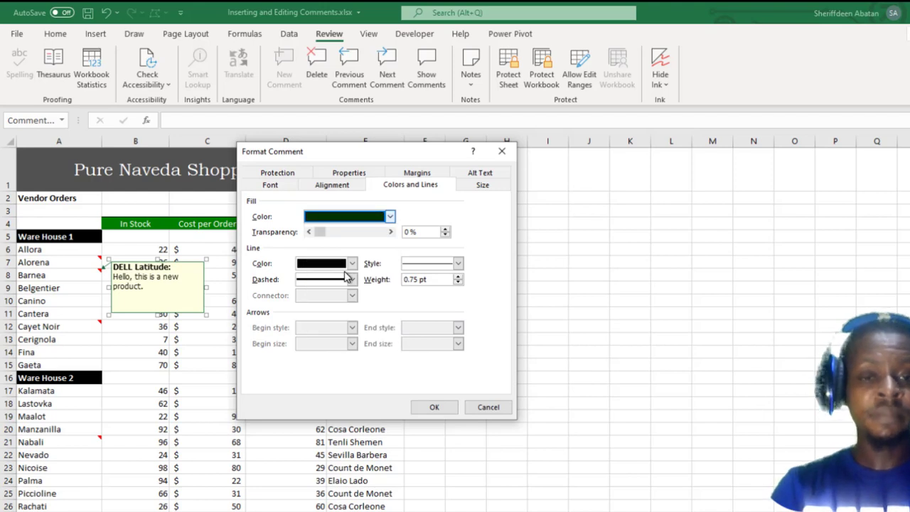
Step: Make the note text bold white Calibri (Body) and apply the formatting
left_click(277, 186)
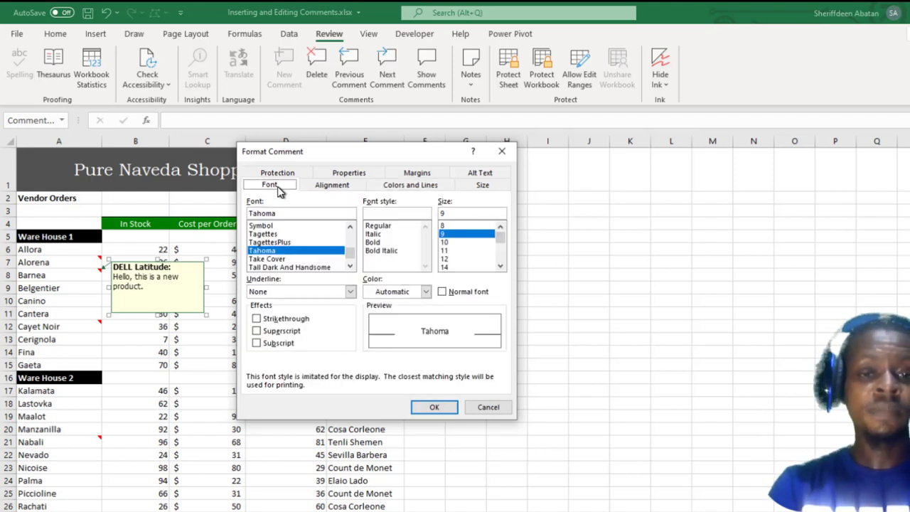
left_click(352, 249)
left_click_drag(352, 249, 349, 233)
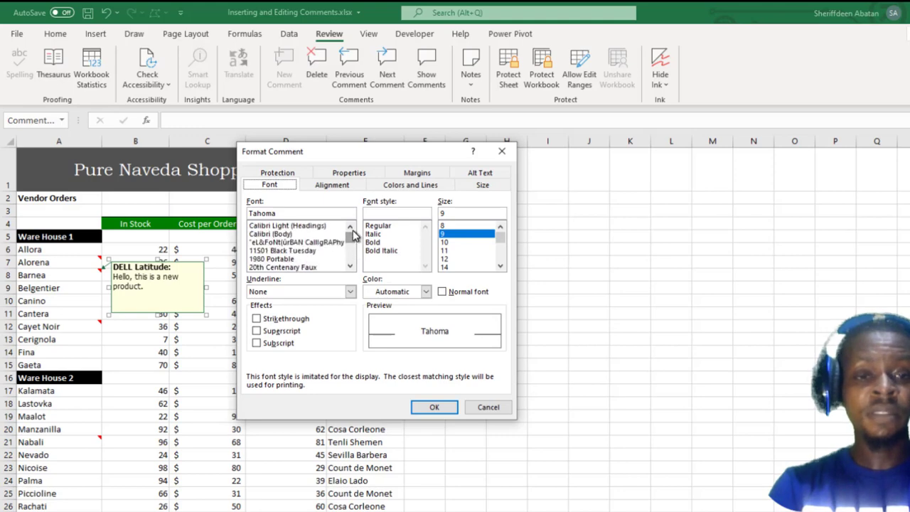
left_click(295, 236)
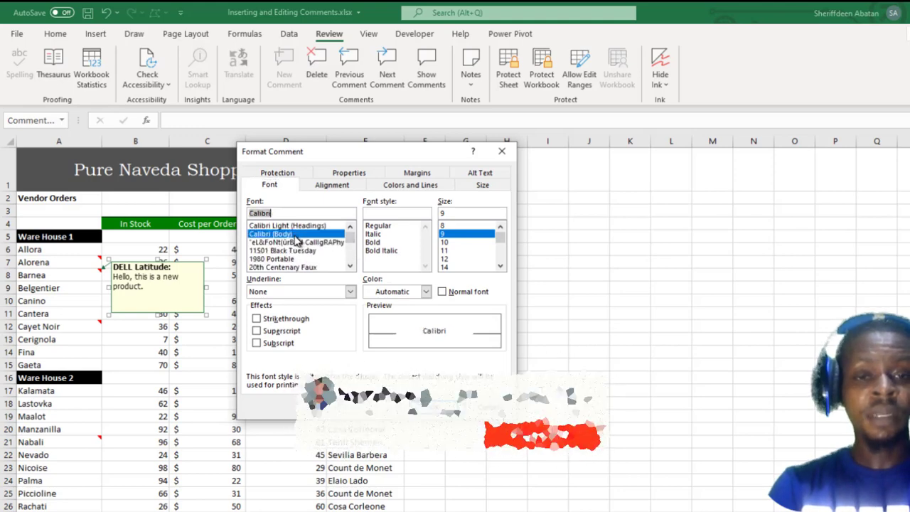
left_click(379, 244)
left_click(425, 291)
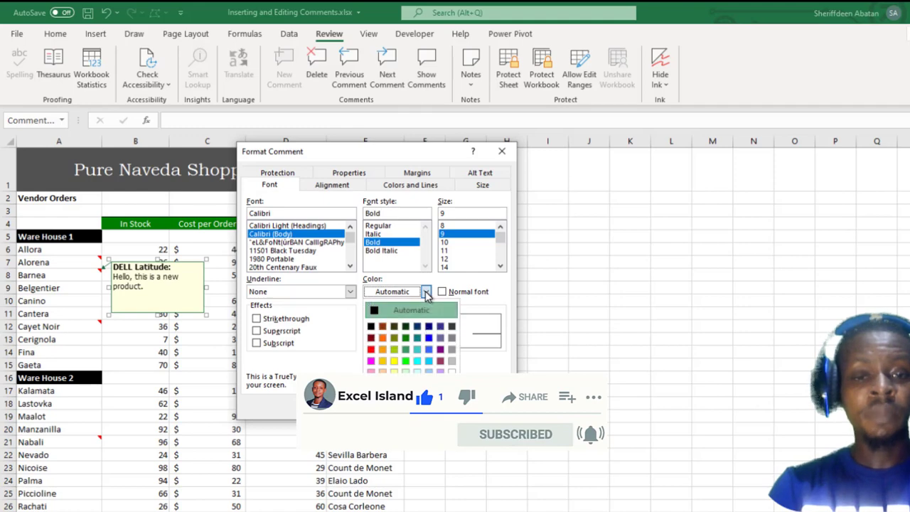
left_click(450, 370)
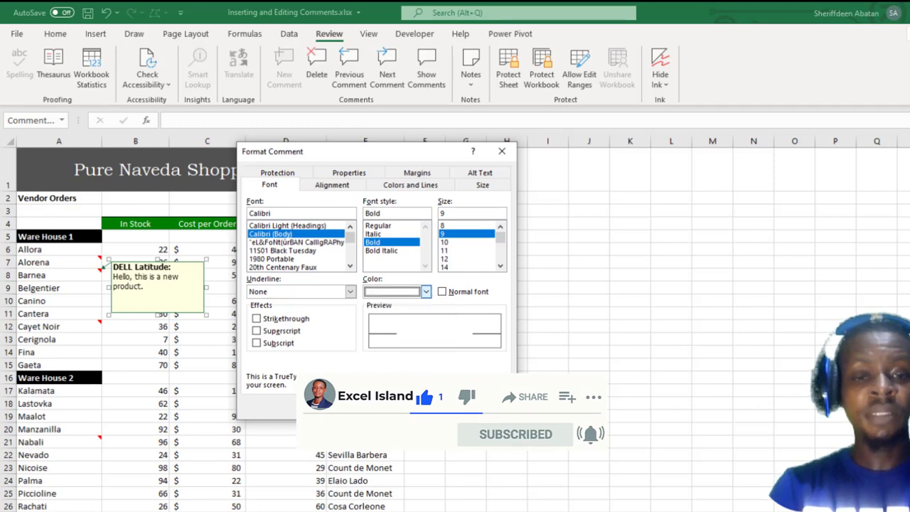
left_click(434, 406)
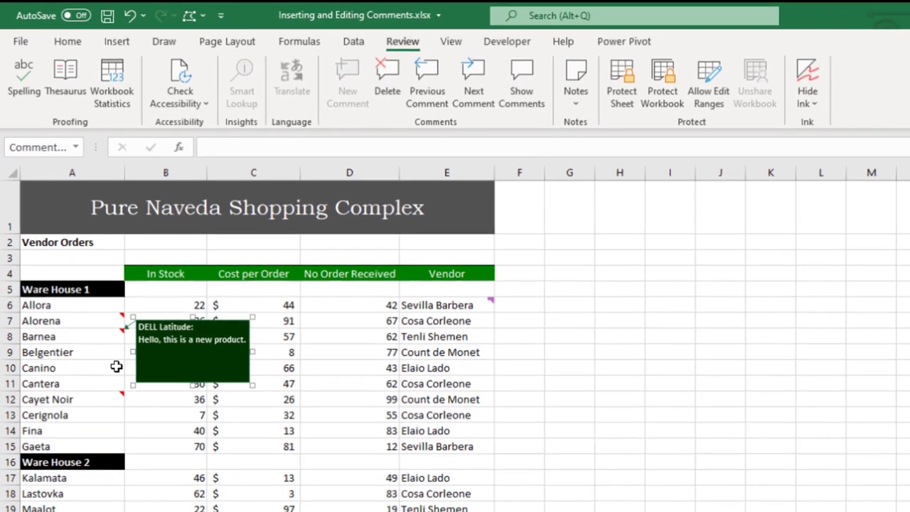
Step: Exit the note via A10, then select Barnea in A8 to view the restyled note
left_click(100, 312)
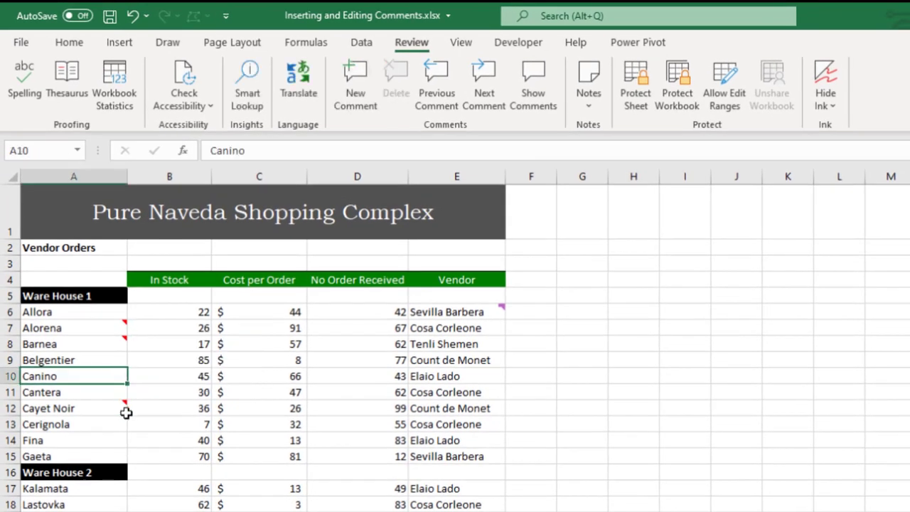
mouse_move(104, 336)
mouse_move(122, 340)
left_click(125, 343)
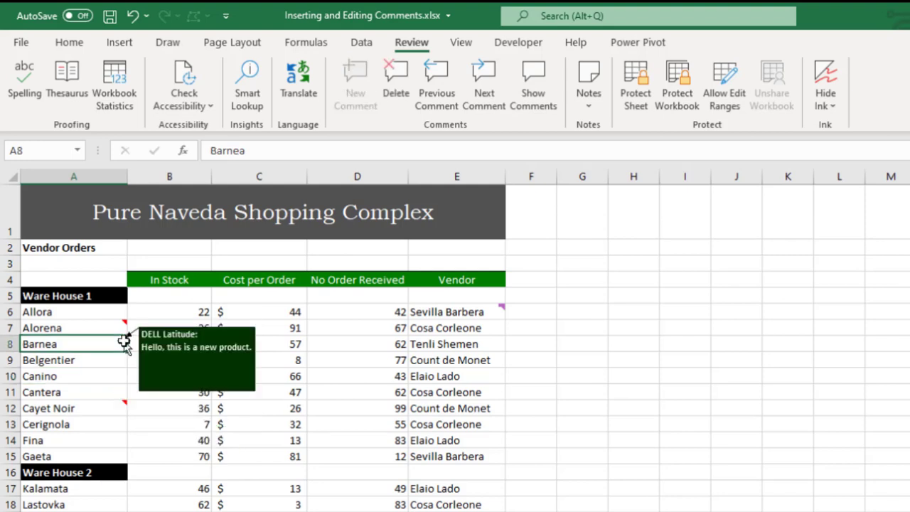
mouse_move(125, 407)
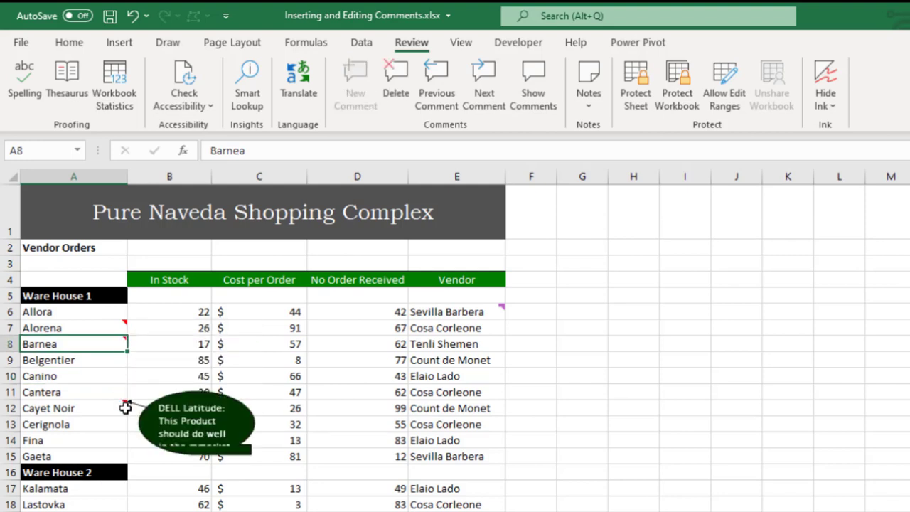
mouse_move(123, 342)
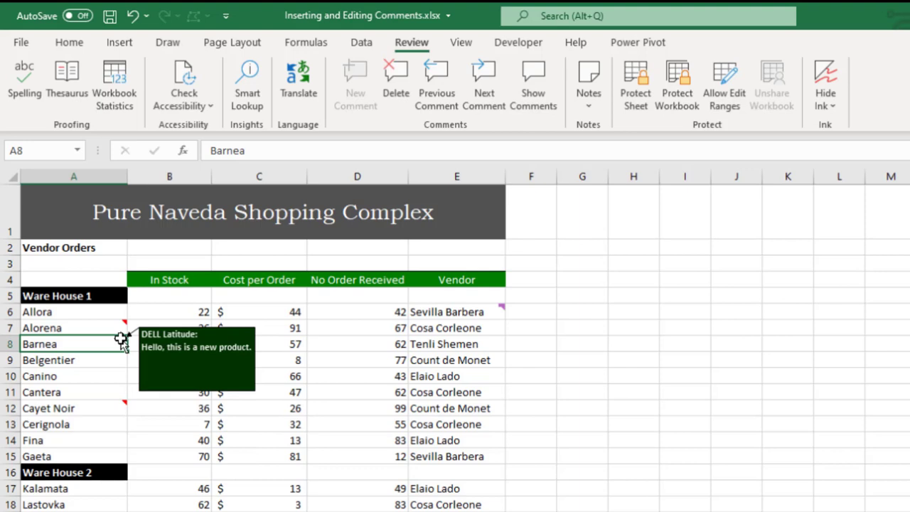
Step: Change the Barnea note to a Block Arrows pentagon shape, then click D11
key("shift+F2")
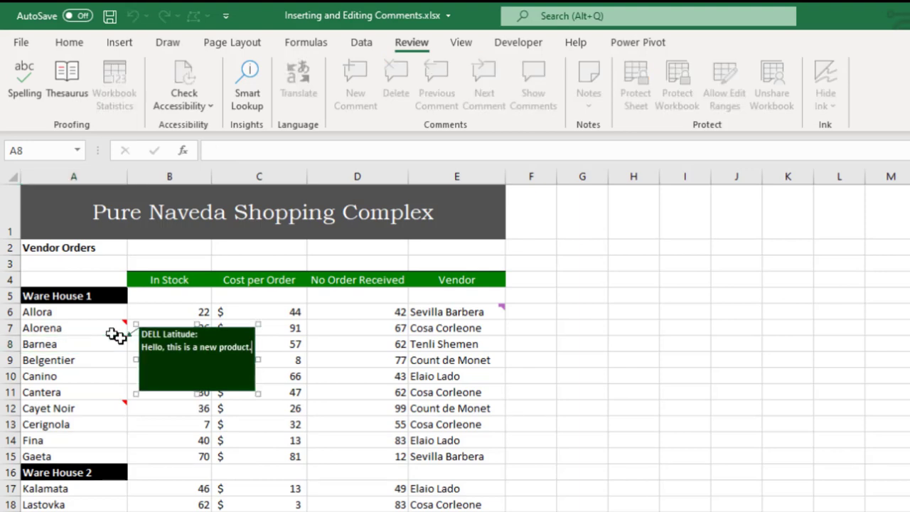
left_click(255, 377)
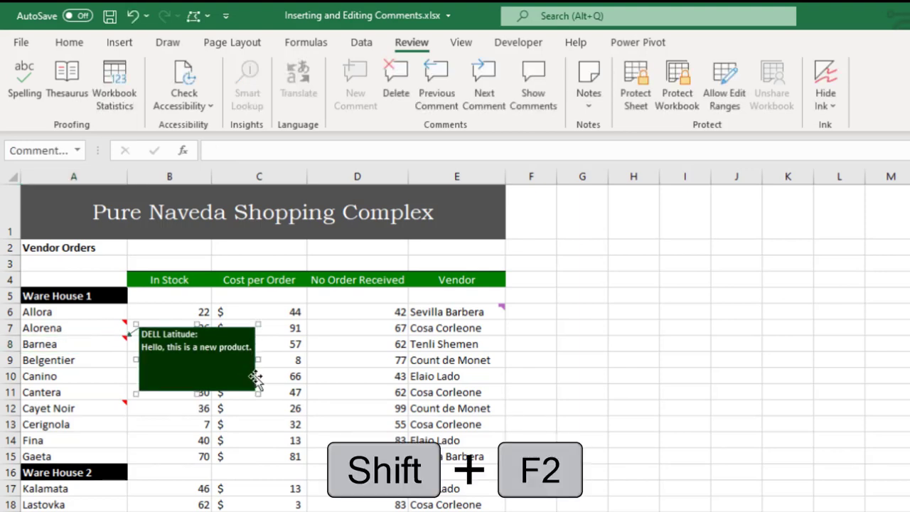
left_click(207, 17)
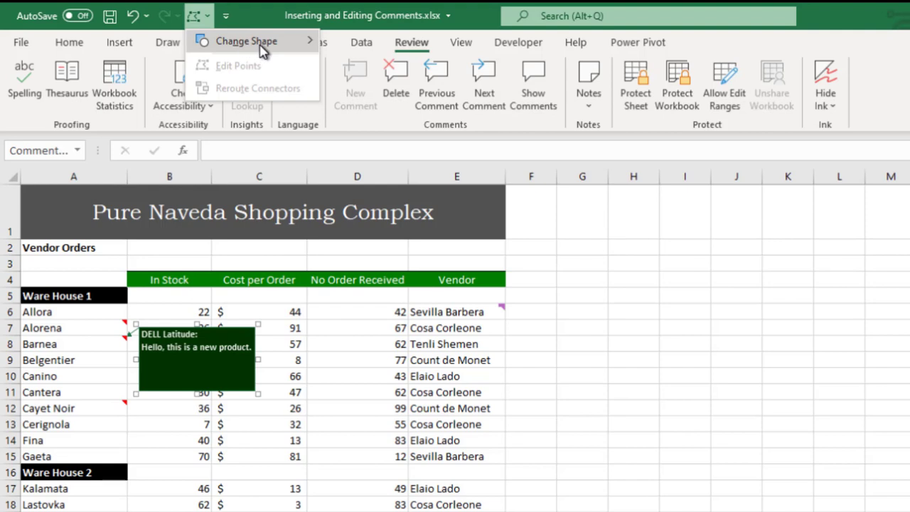
mouse_move(263, 50)
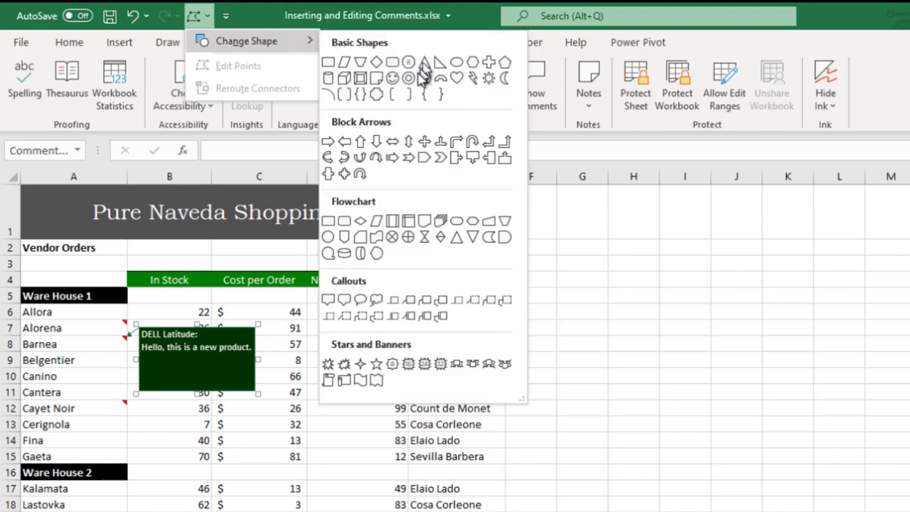
left_click(424, 162)
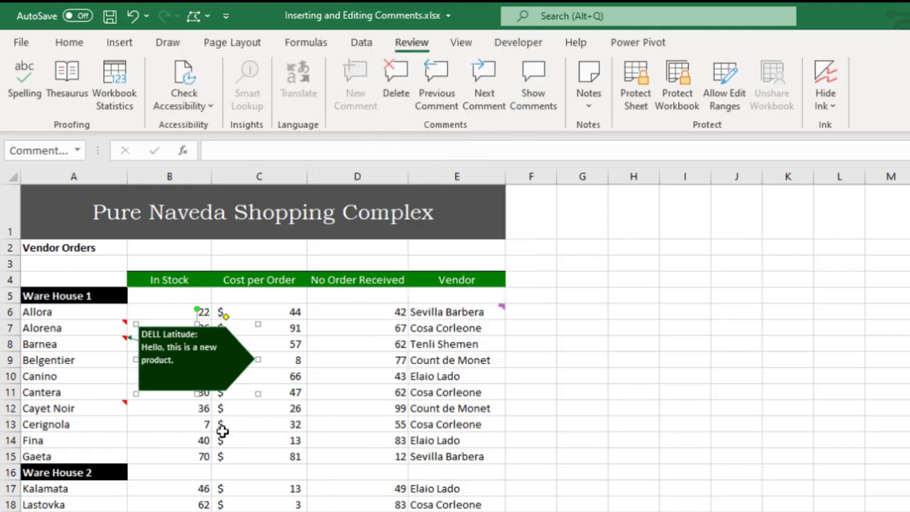
left_click(366, 390)
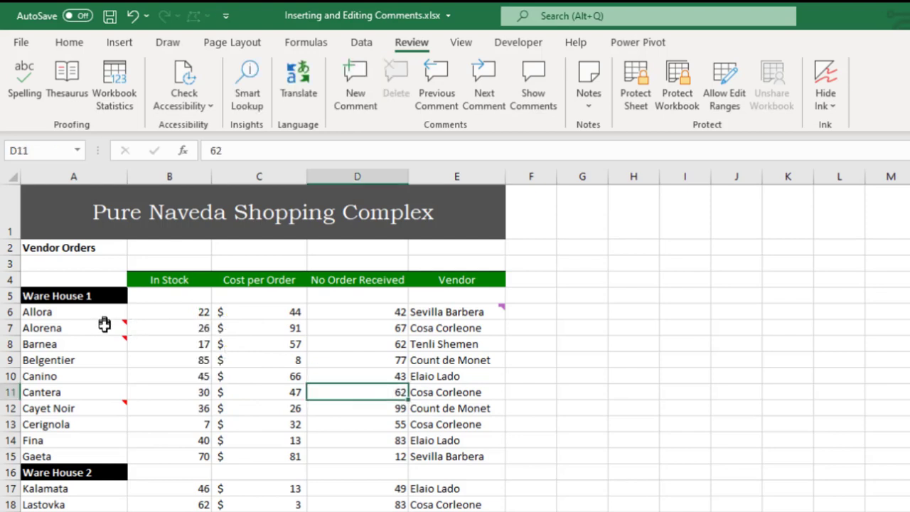
mouse_move(126, 338)
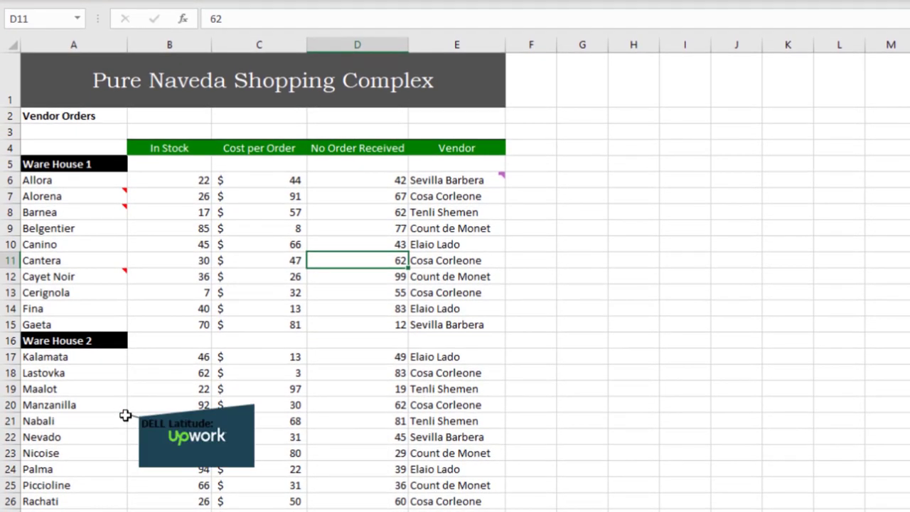
Step: Insert a note on Lastovka (A18) and open Fill Effects for its fill colour
left_click(104, 373)
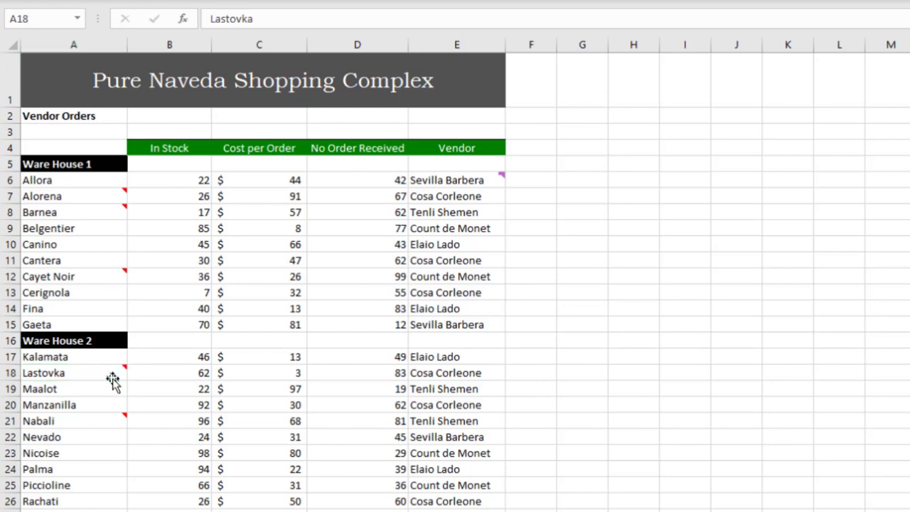
key("shift+F2")
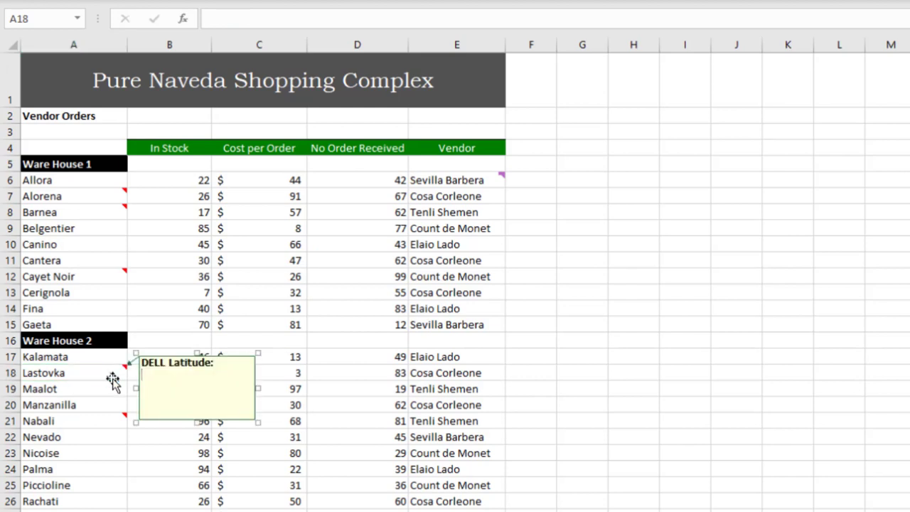
right_click(254, 398)
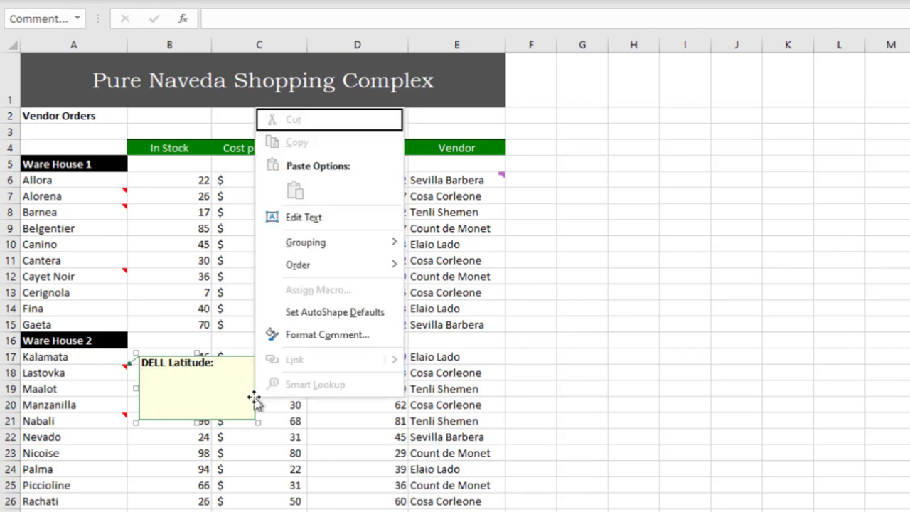
left_click(326, 334)
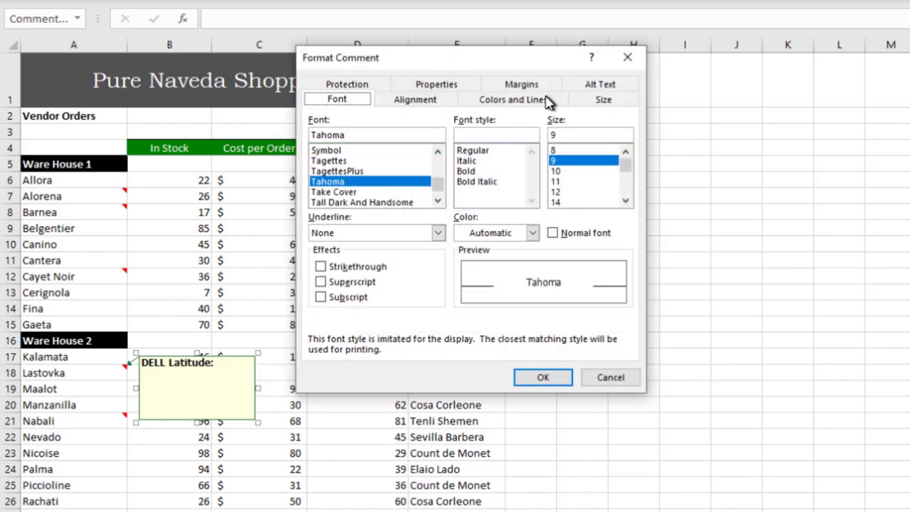
left_click(534, 106)
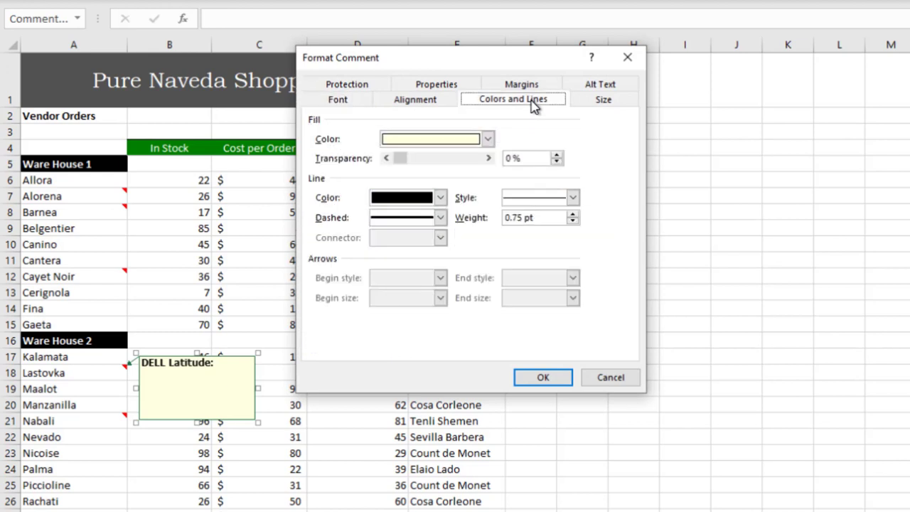
left_click(488, 139)
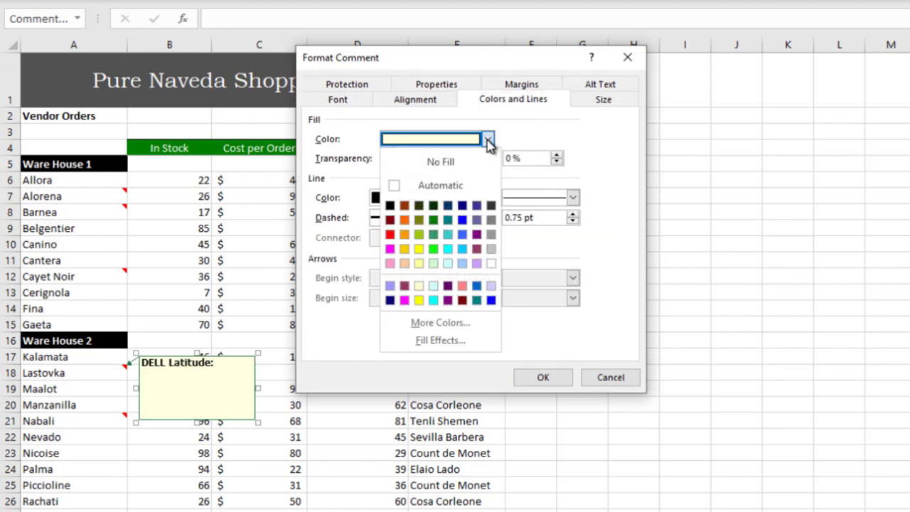
left_click(443, 340)
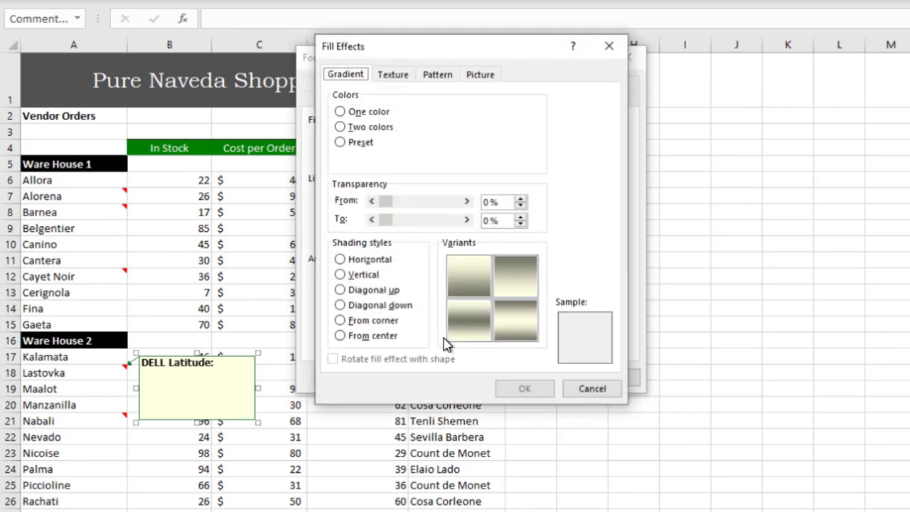
Step: Set Big-Data-and-Analytics.jpg as the Lastovka note's picture fill
left_click(480, 79)
left_click(506, 272)
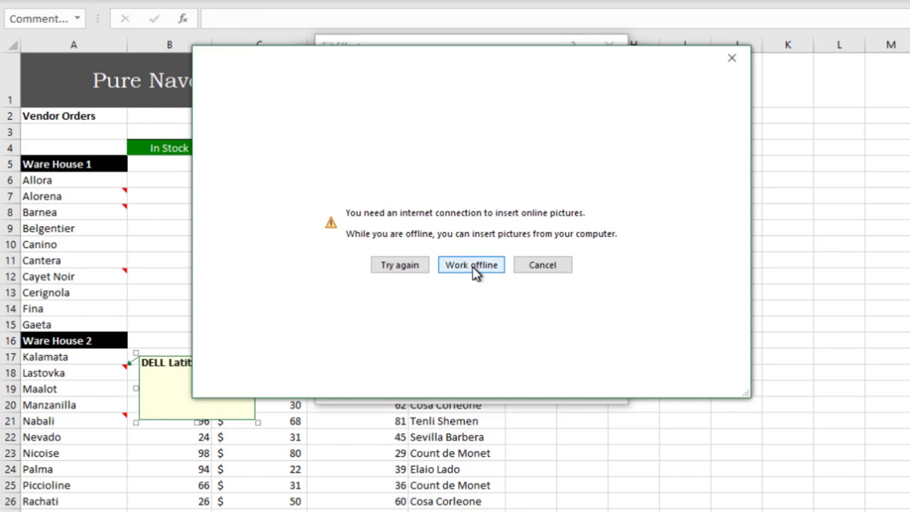
left_click(470, 265)
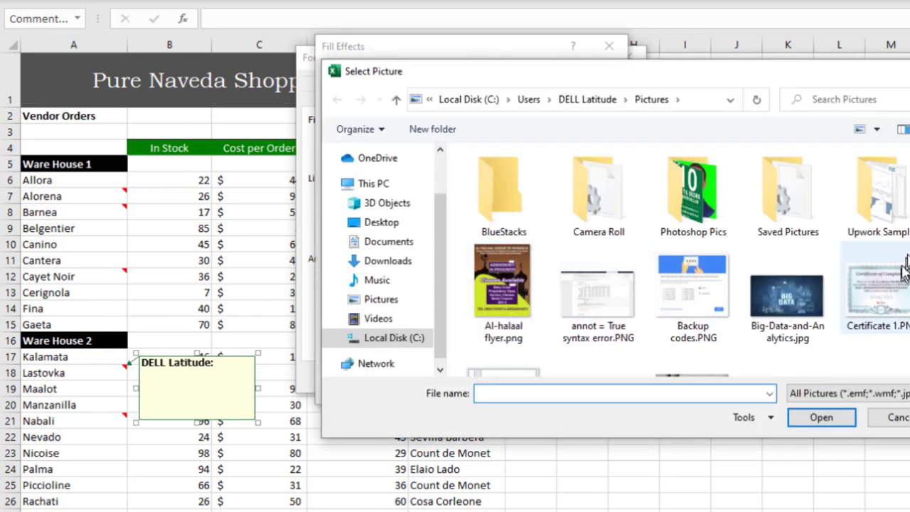
scroll(790, 270, "down", 1)
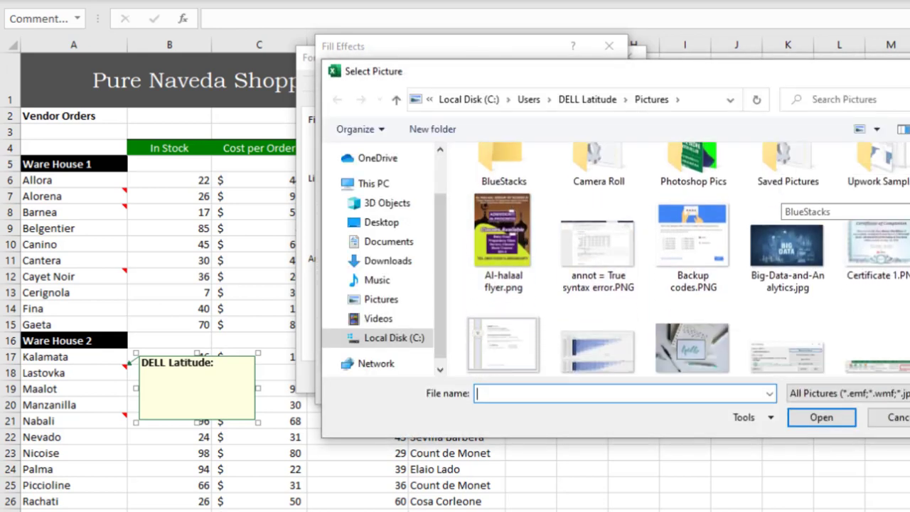
left_click(793, 249)
left_click(820, 418)
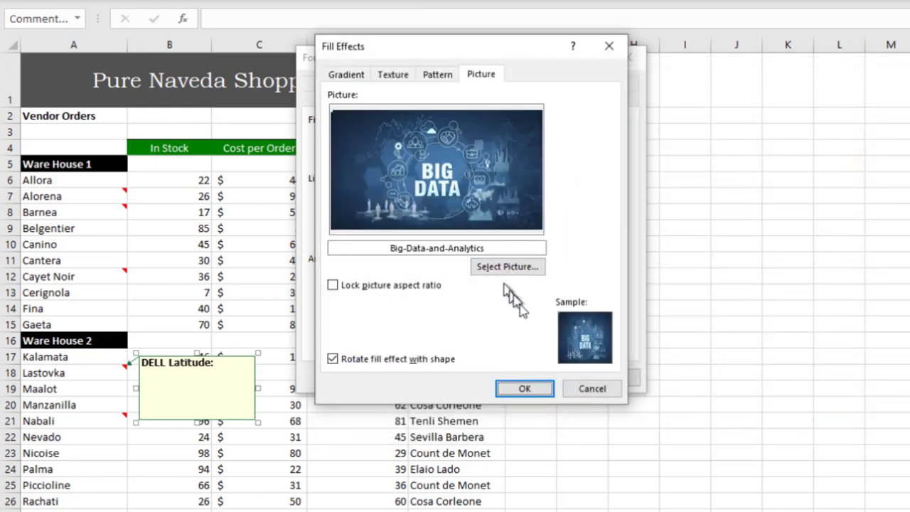
left_click(525, 389)
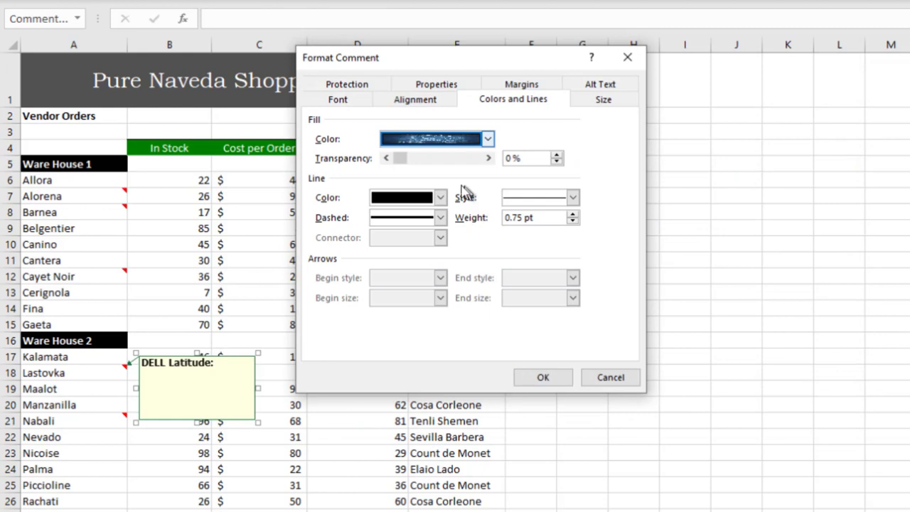
Step: Set the Lastovka note's line color to No Line and apply the formatting
left_click(441, 198)
left_click(430, 220)
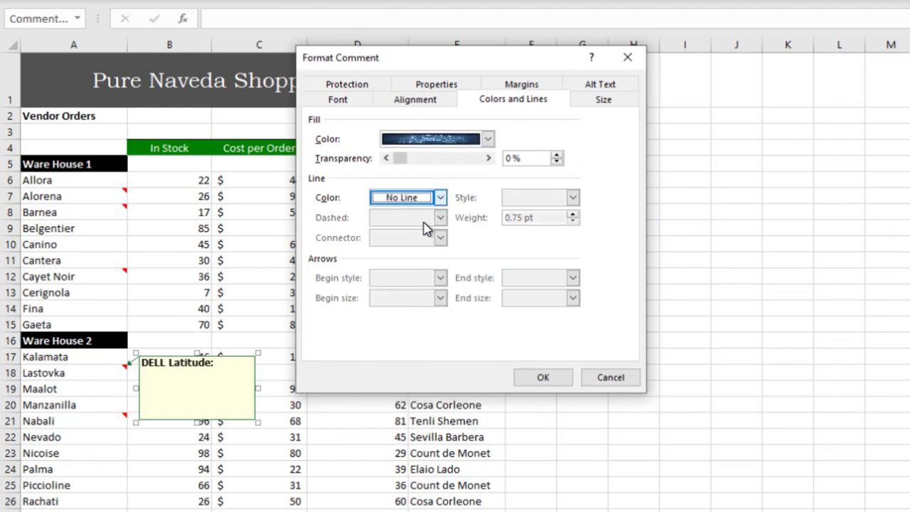
left_click(543, 378)
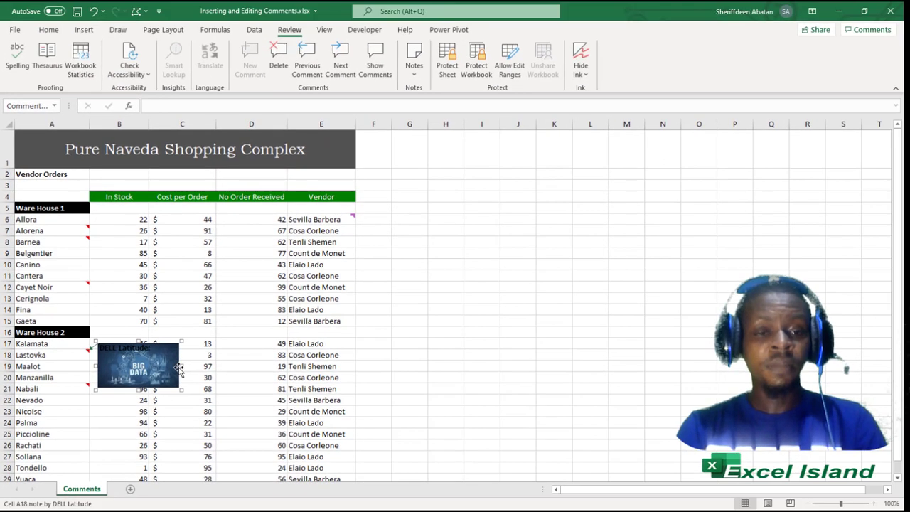
Step: Change the Lastovka note's shape to the Basic Shapes oval, then select cell E6
left_click(144, 10)
mouse_move(183, 30)
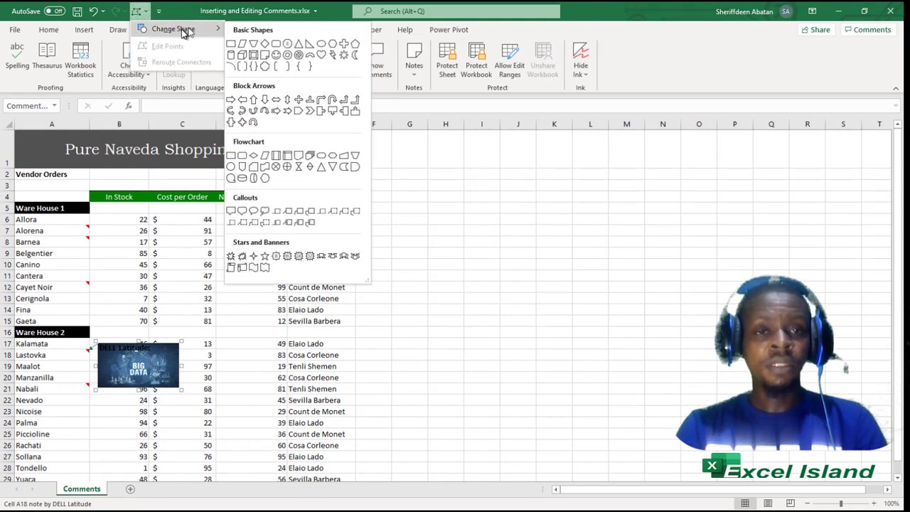
left_click(322, 45)
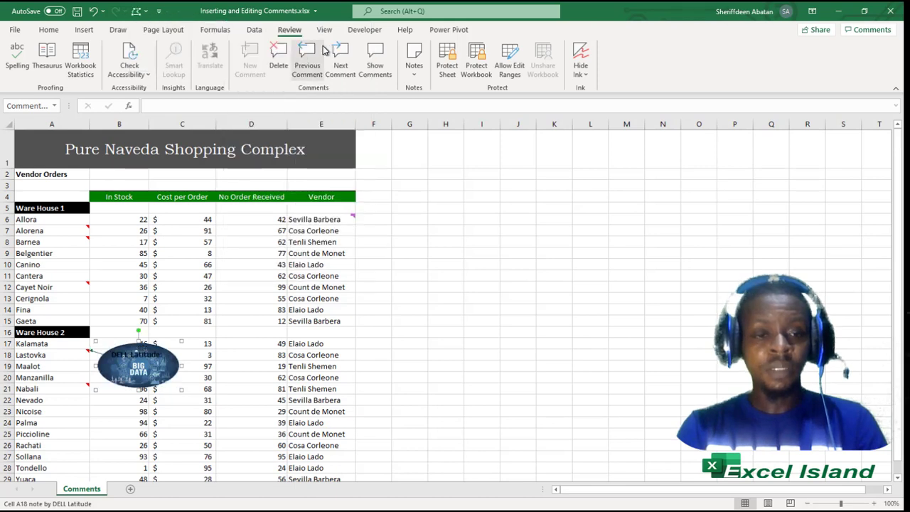
left_click(245, 367)
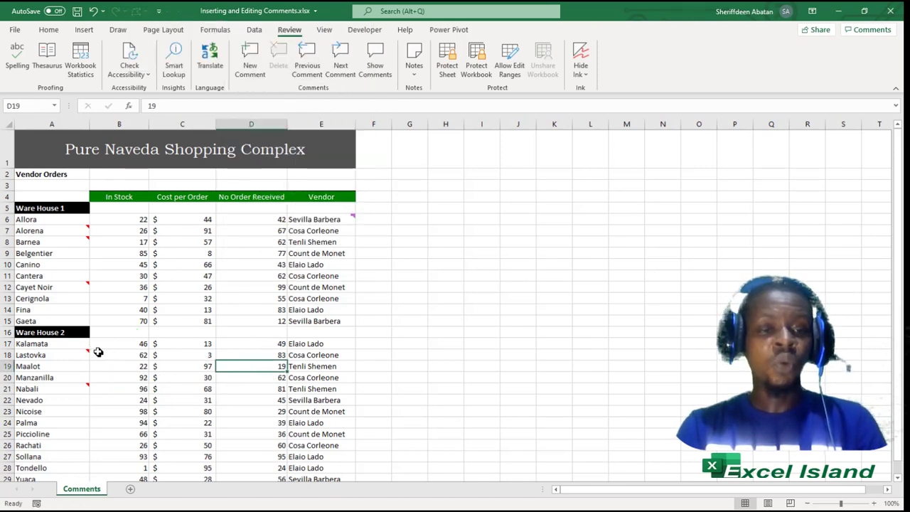
mouse_move(87, 351)
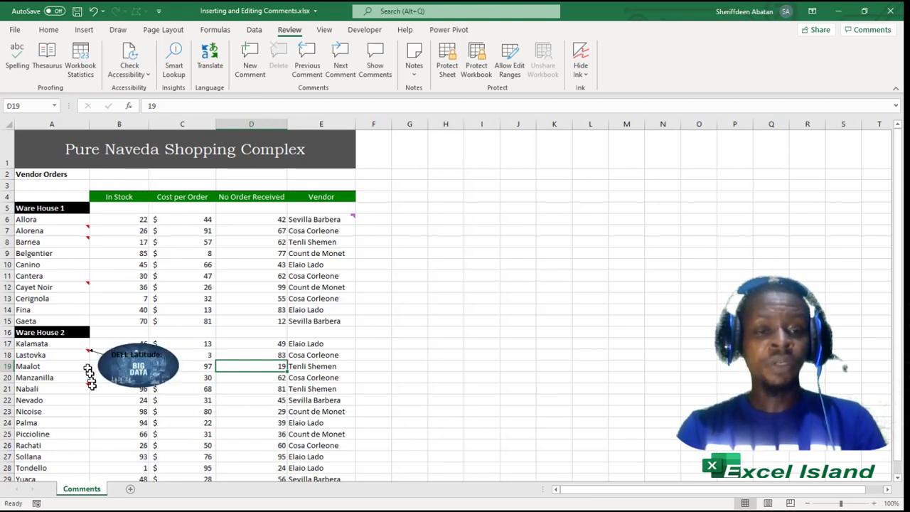
mouse_move(88, 387)
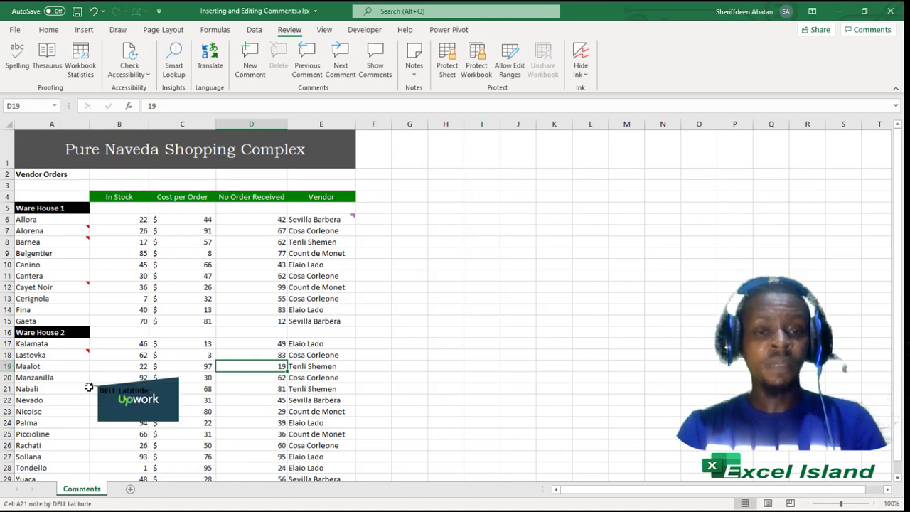
left_click(347, 220)
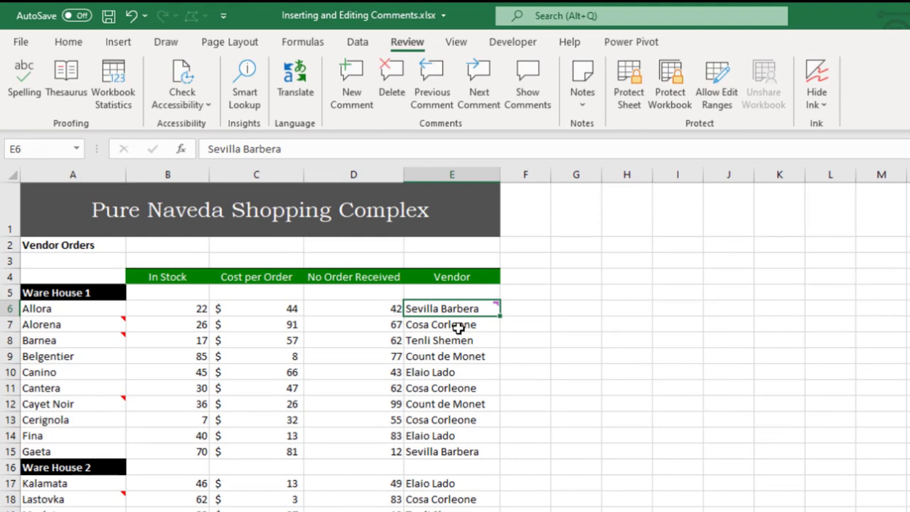
left_click(459, 327)
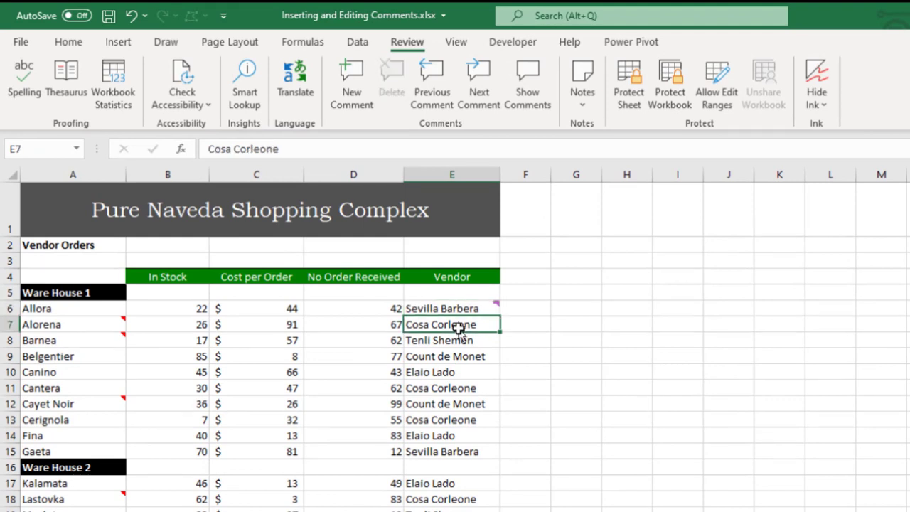
left_click(458, 341)
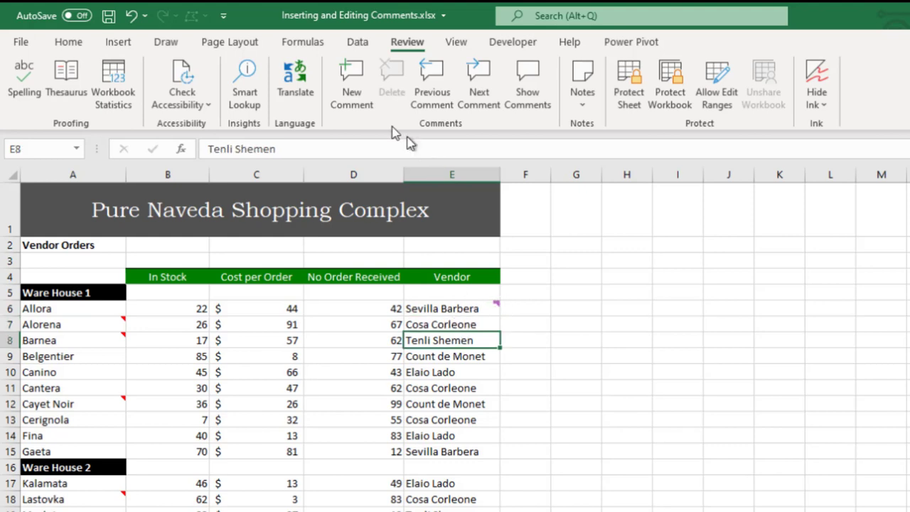
left_click(353, 73)
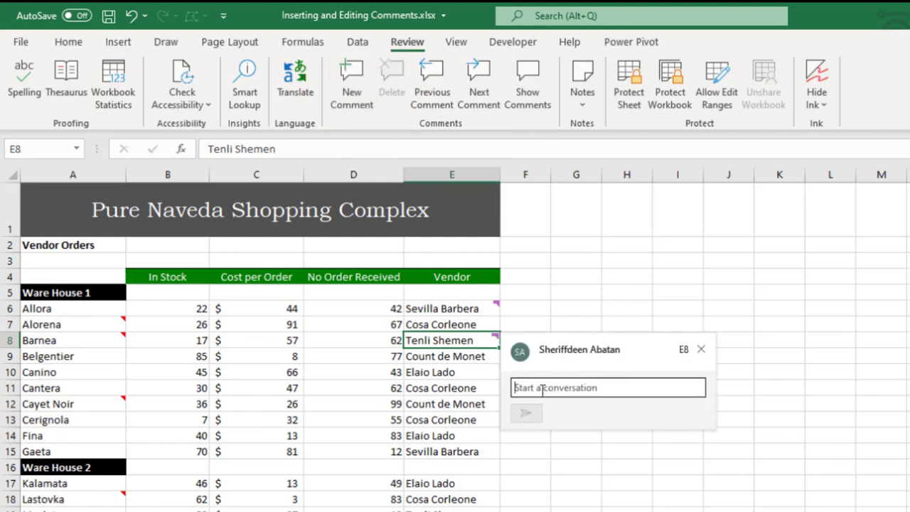
Step: Post the comment "Hello Tenli, How many orders did you place." on E8
type("H")
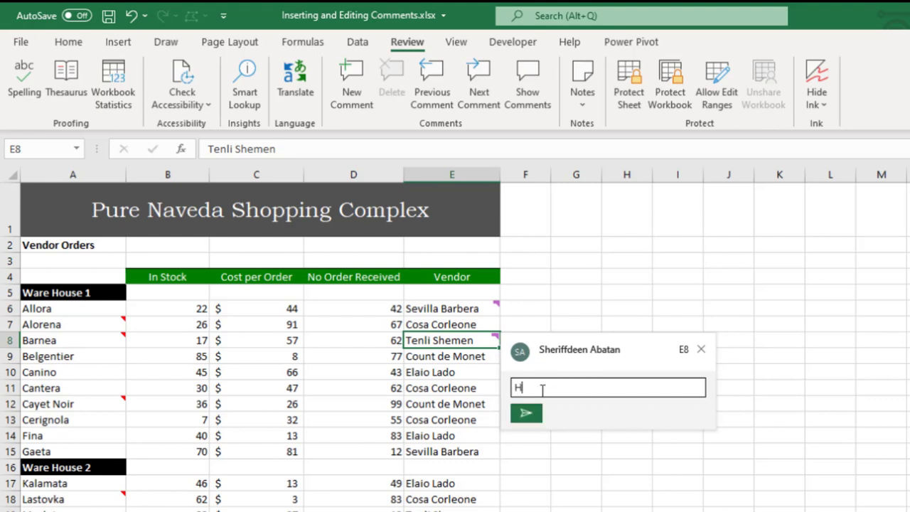
type("ello")
type("Tenli, How m")
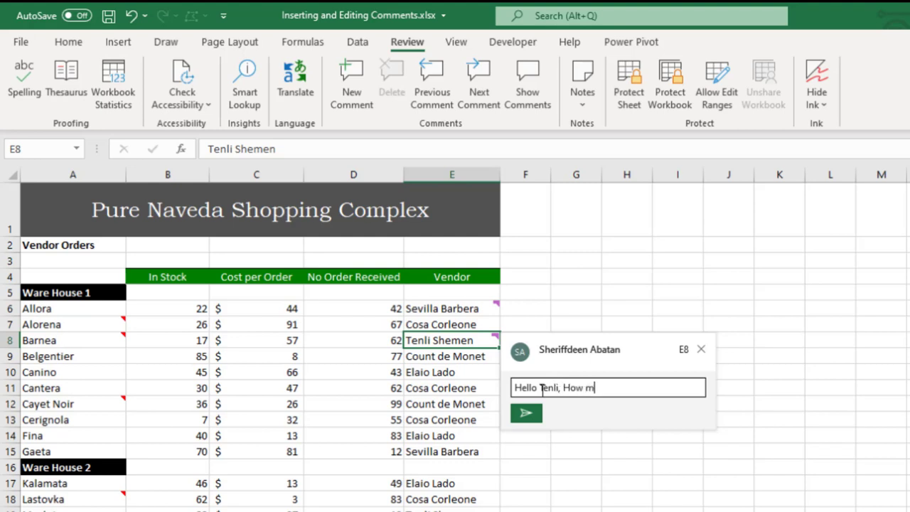
type("any orders did you ")
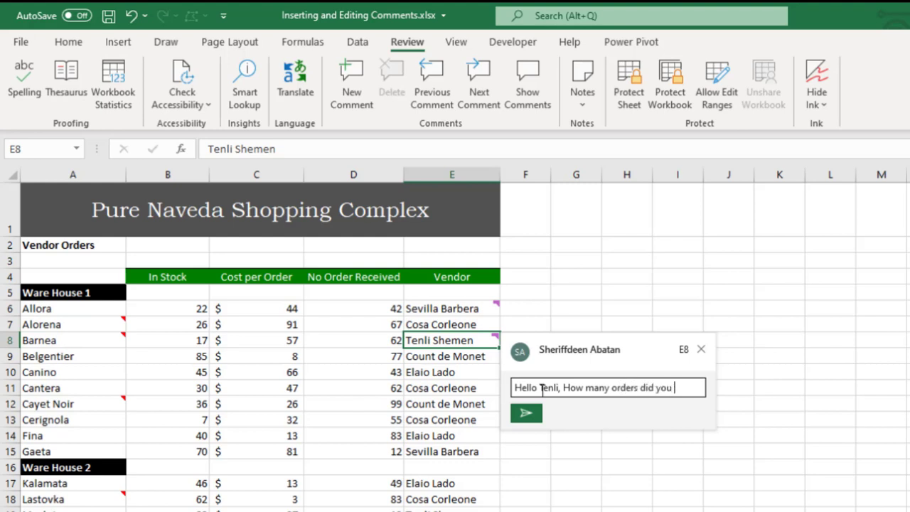
type("place.")
left_click(526, 413)
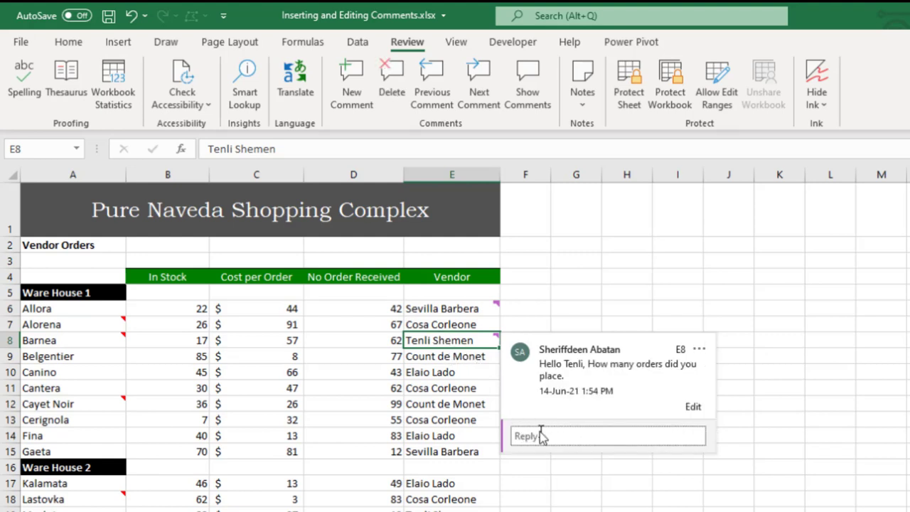
left_click(546, 436)
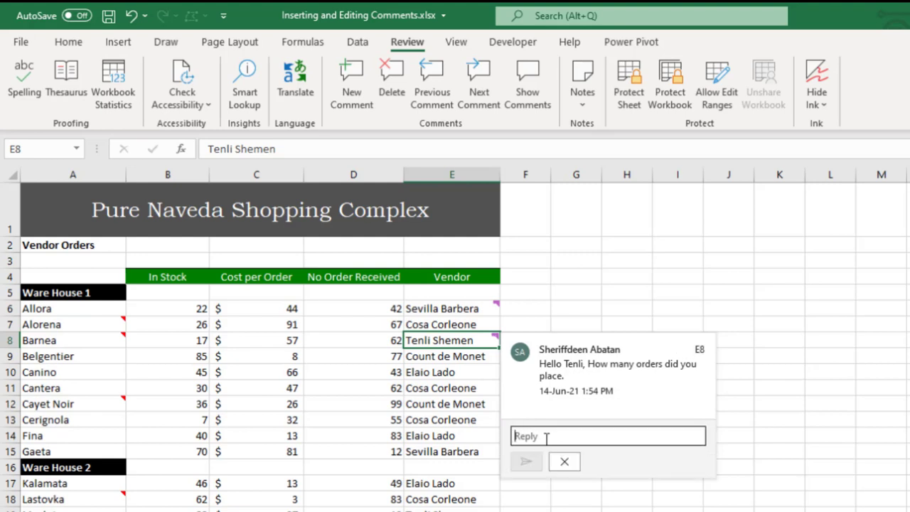
type("Hi, I ")
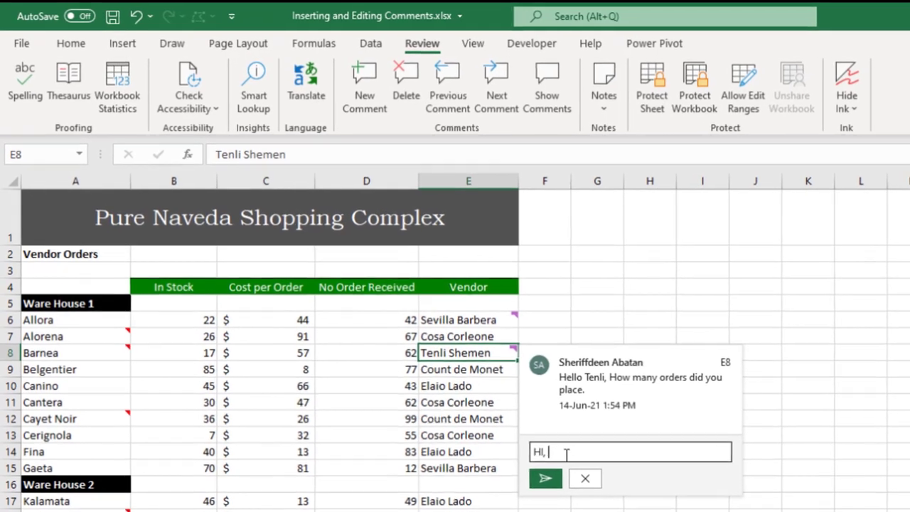
type("ordere")
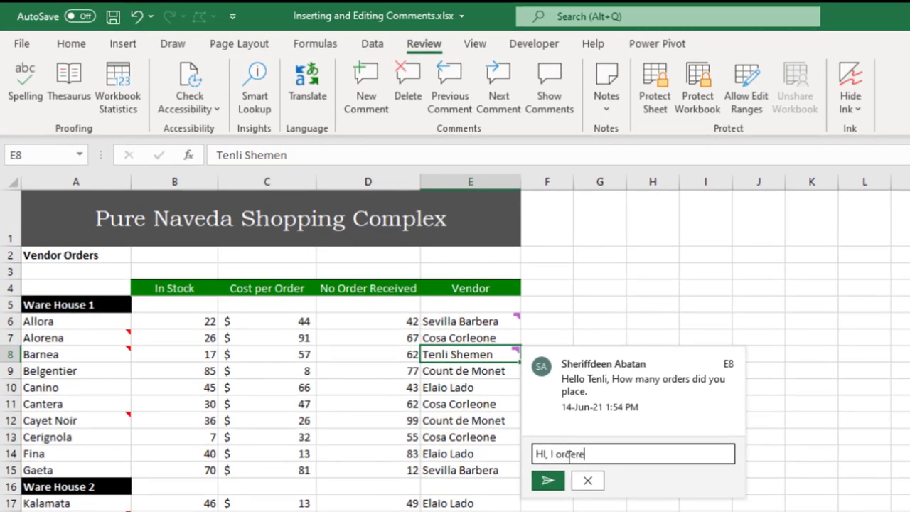
type("d 20.")
left_click(547, 482)
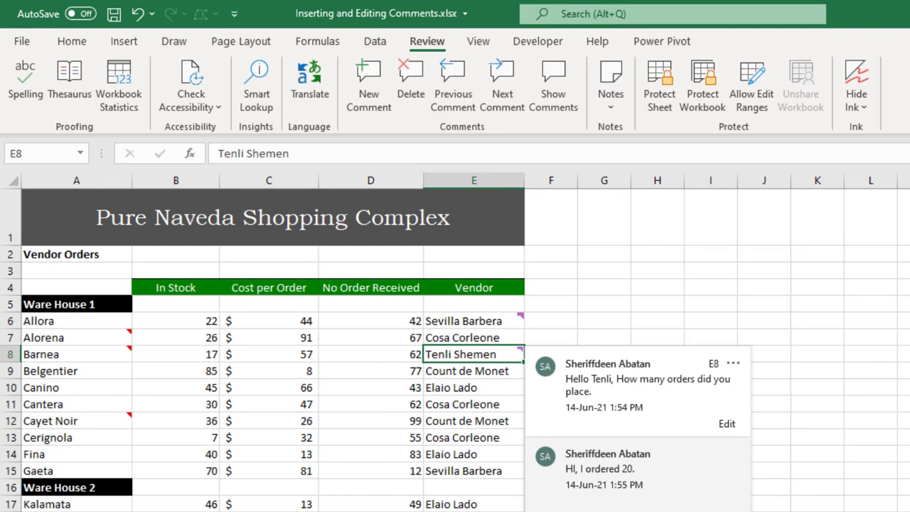
left_click(522, 321)
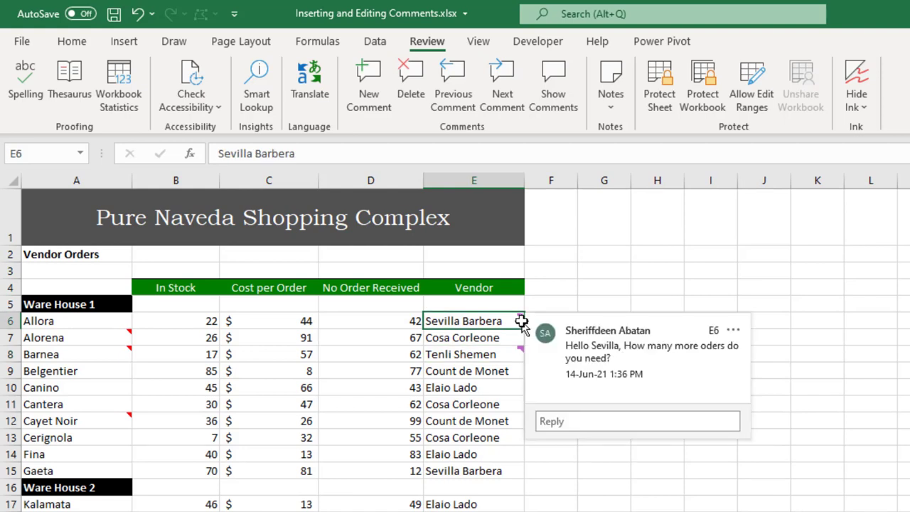
left_click(461, 410)
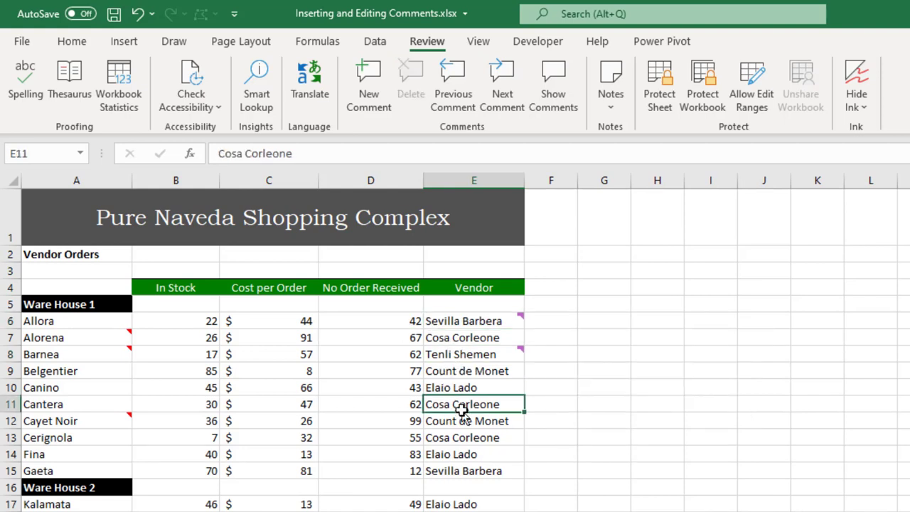